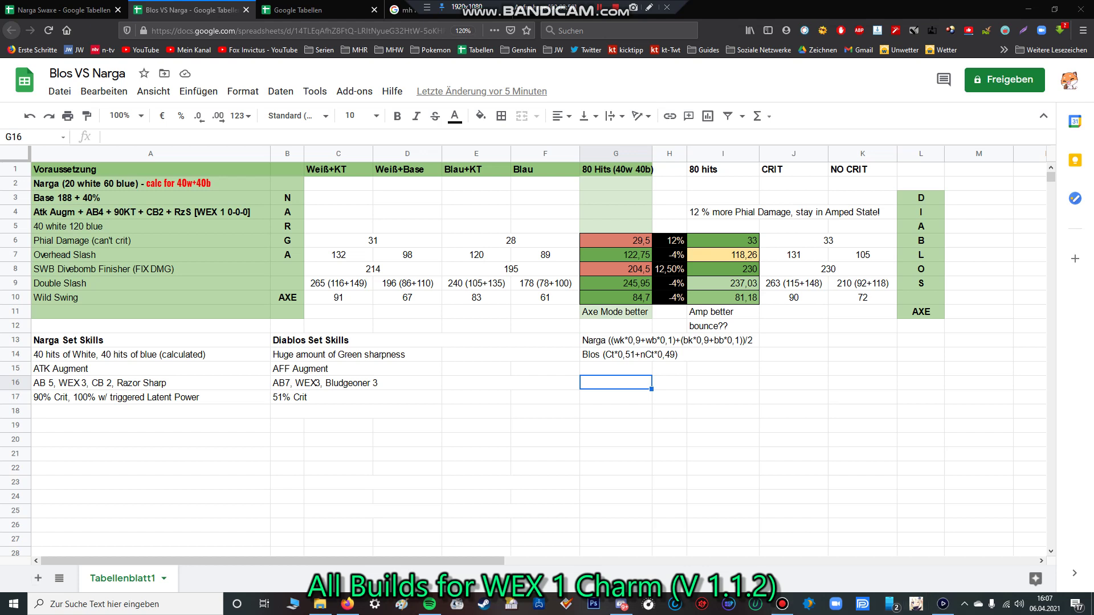
Switch to the Monster Hunter Rise capture window and compare the skills of the MA Gift Crit and blos equipment loadouts.
click(943, 604)
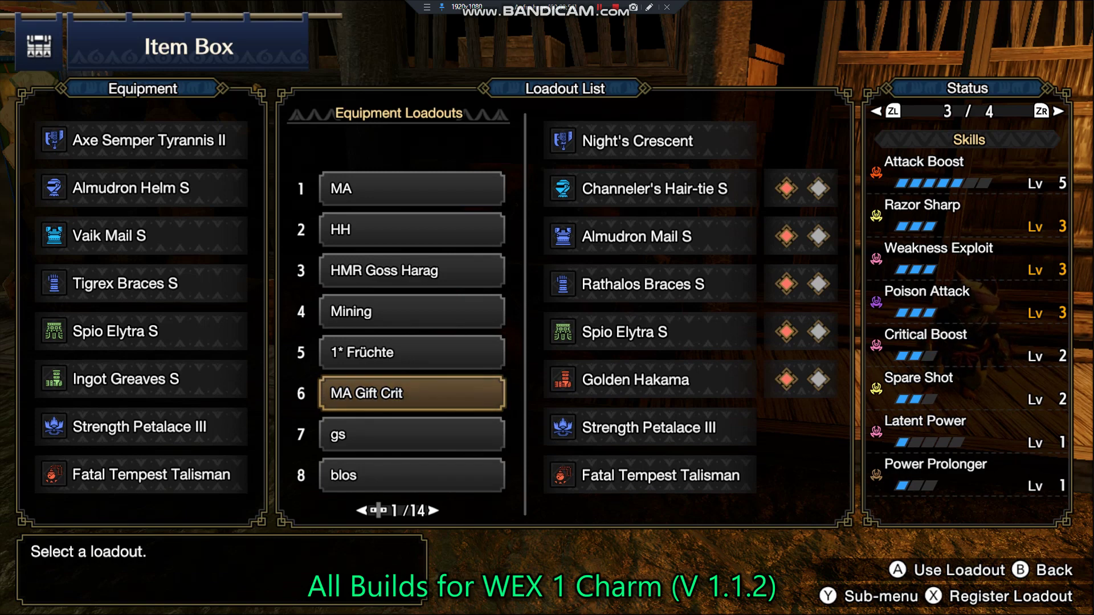
key(Up)
key(Down)
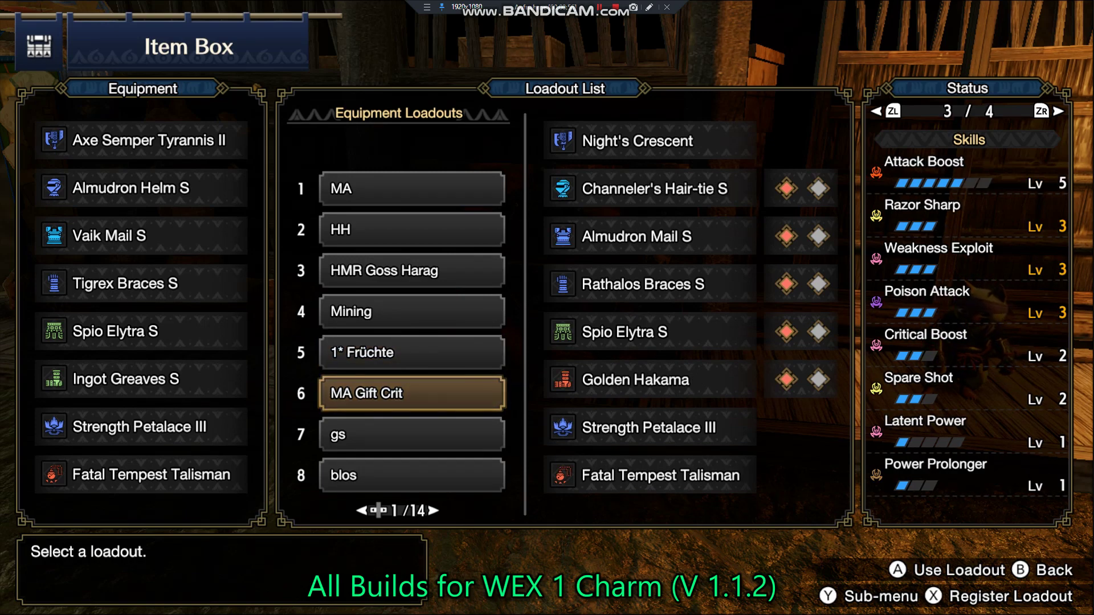
key(Up)
key(Down)
key(Down)
key(Up)
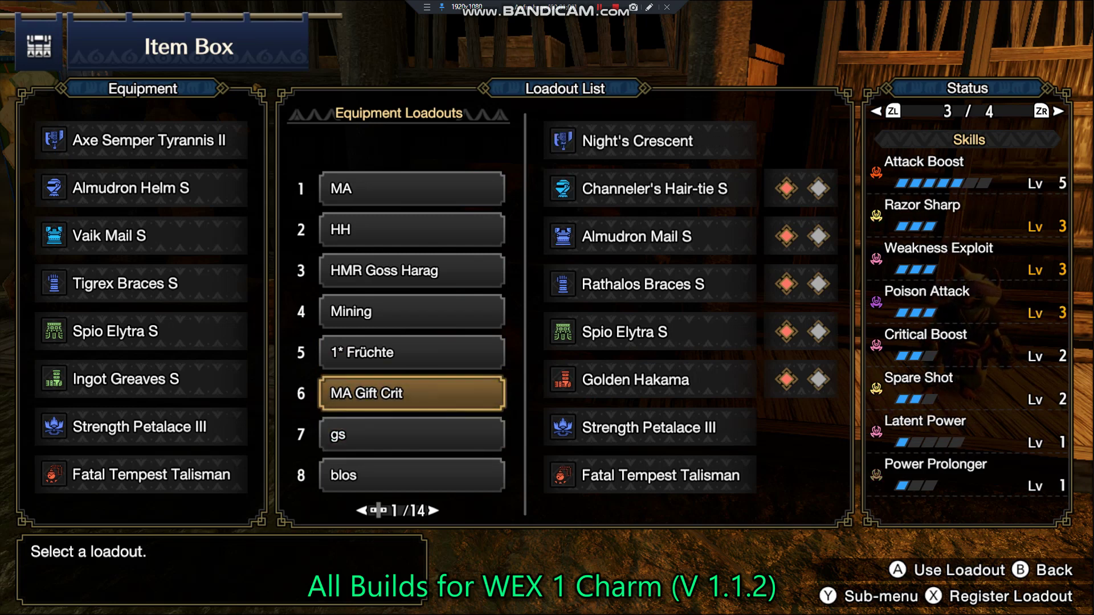
key(Down)
key(Down)
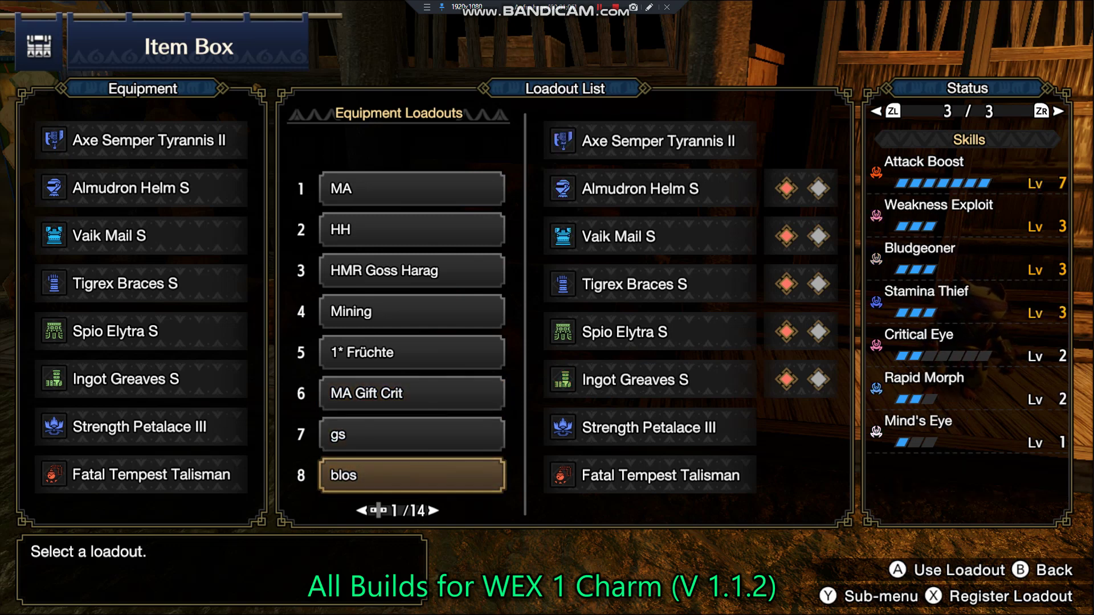
Compare the switch skills of the MA Gift Crit and blos loadouts.
key(ZL)
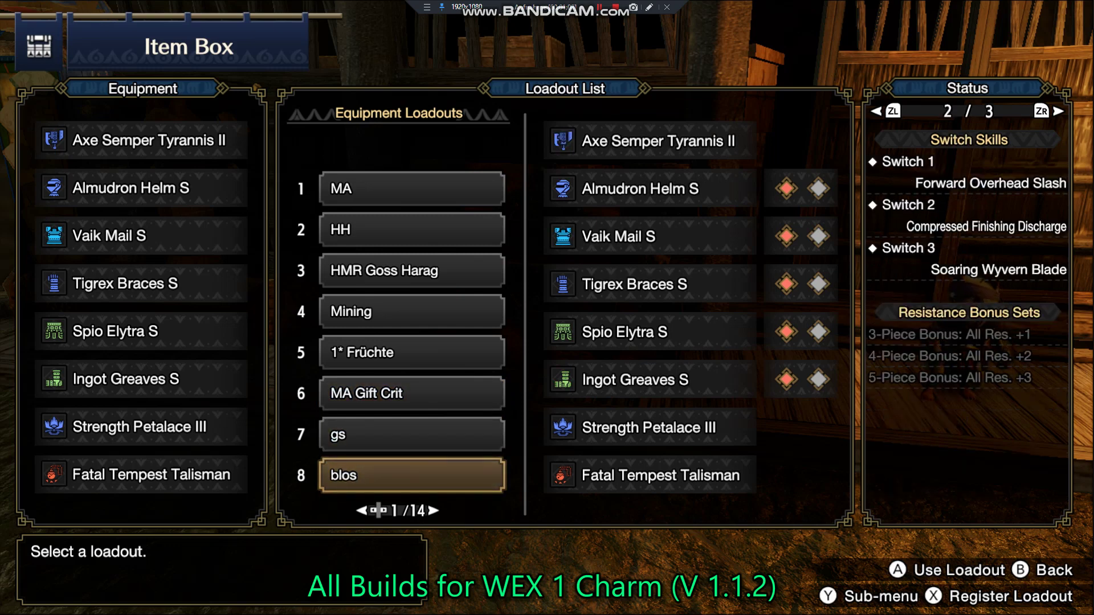
key(Up)
key(Up)
key(Down)
key(Down)
key(Up)
key(Up)
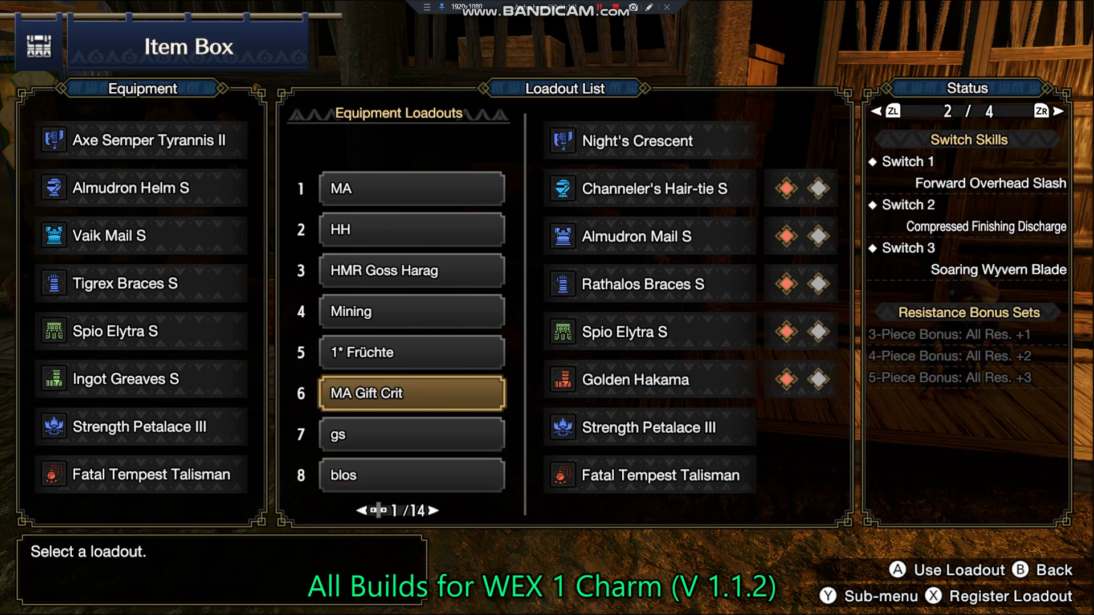
key(Down)
key(Down)
key(Up)
key(Up)
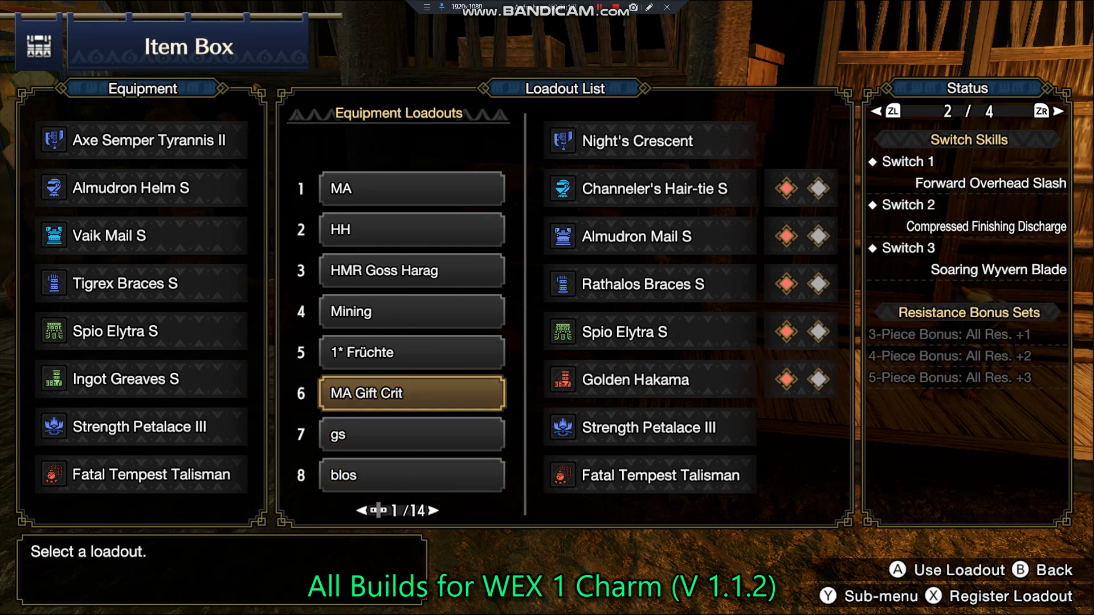
key(Down)
key(Down)
key(Up)
key(Up)
key(Down)
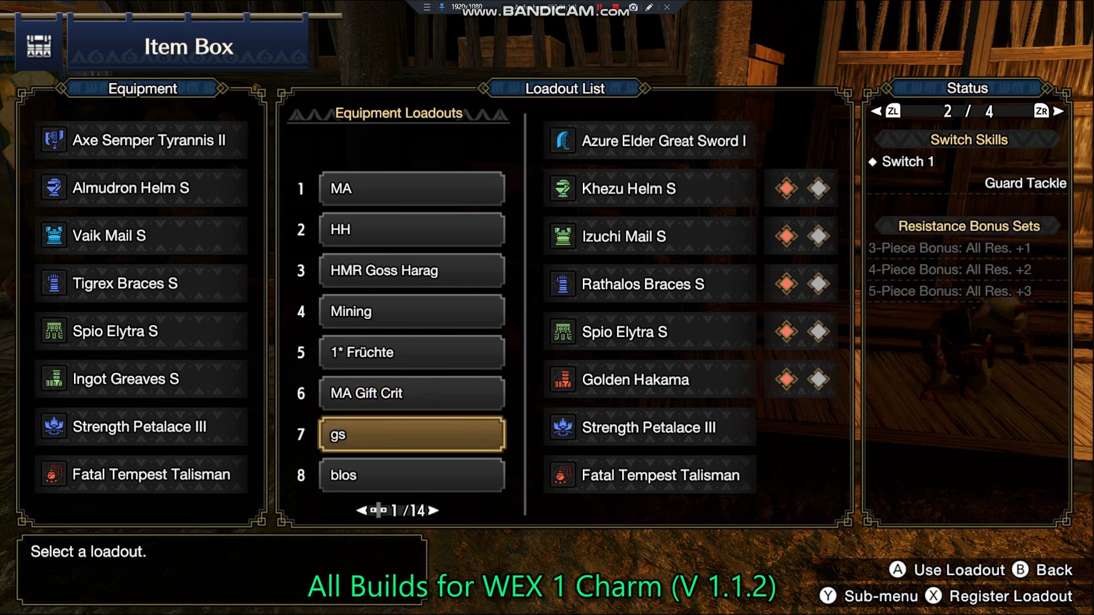
key(Down)
key(Up)
key(Up)
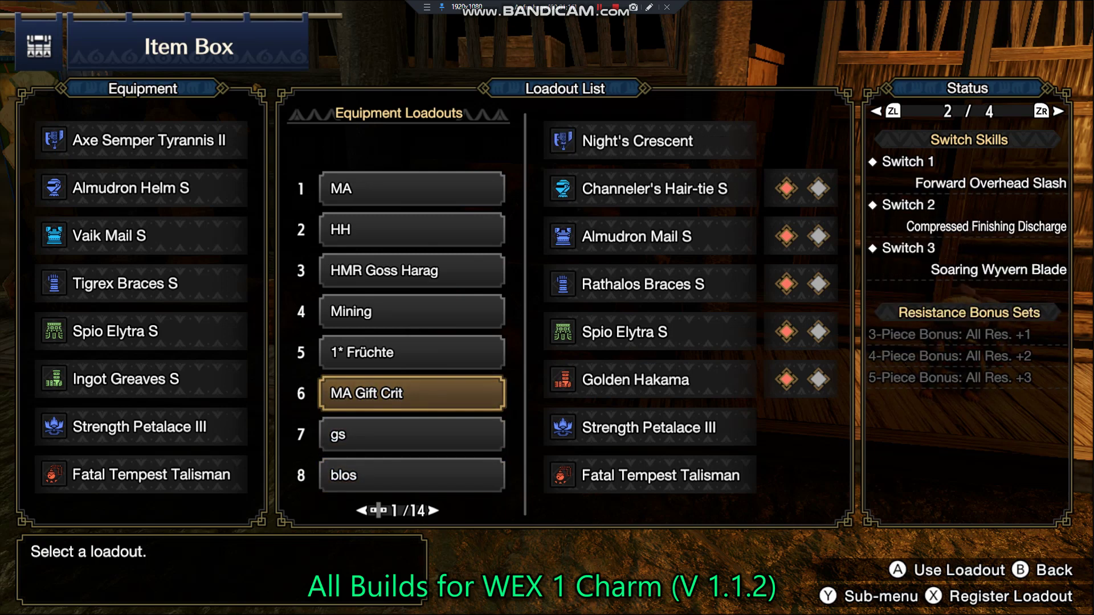
key(Down)
key(Down)
key(Up)
key(Up)
Return to the skills page of the loadout status and compare the skill levels of MA Gift Crit and blos again.
key(e)
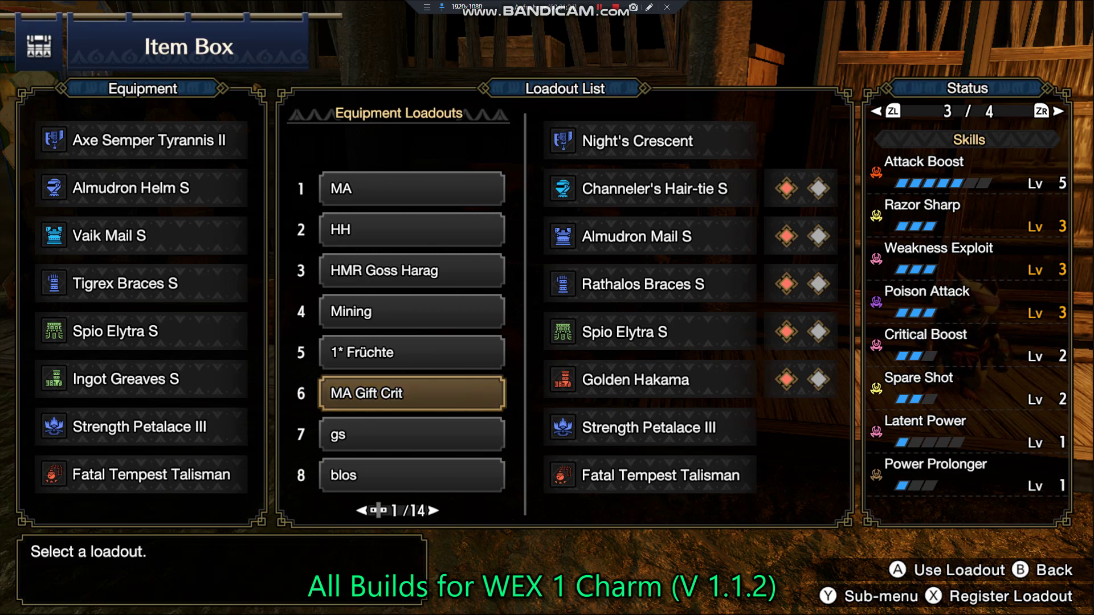
key(Down)
key(Down)
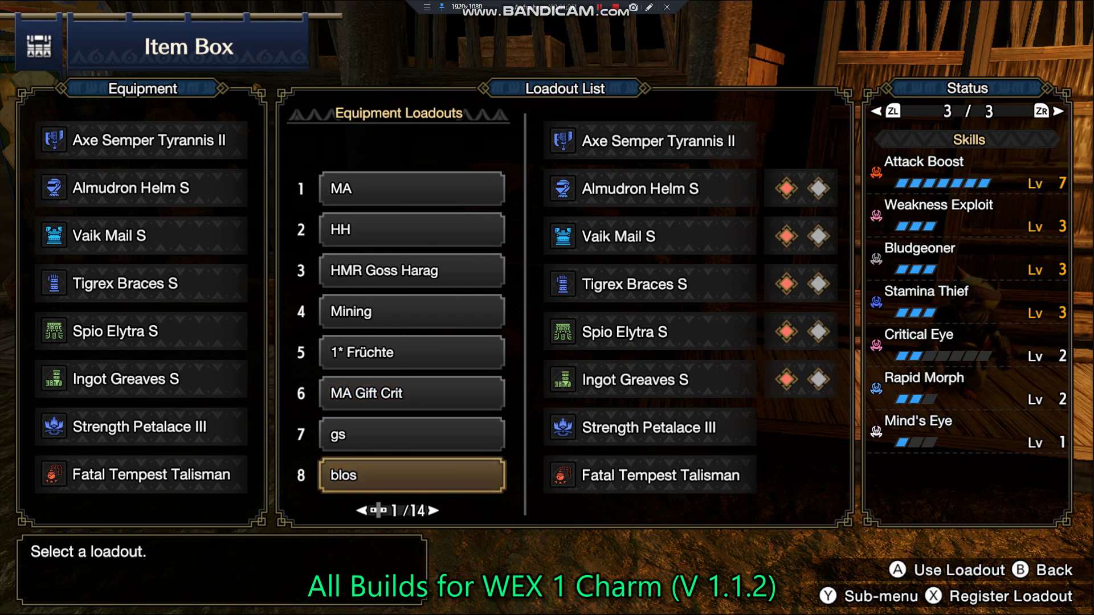
key(Up)
key(Up)
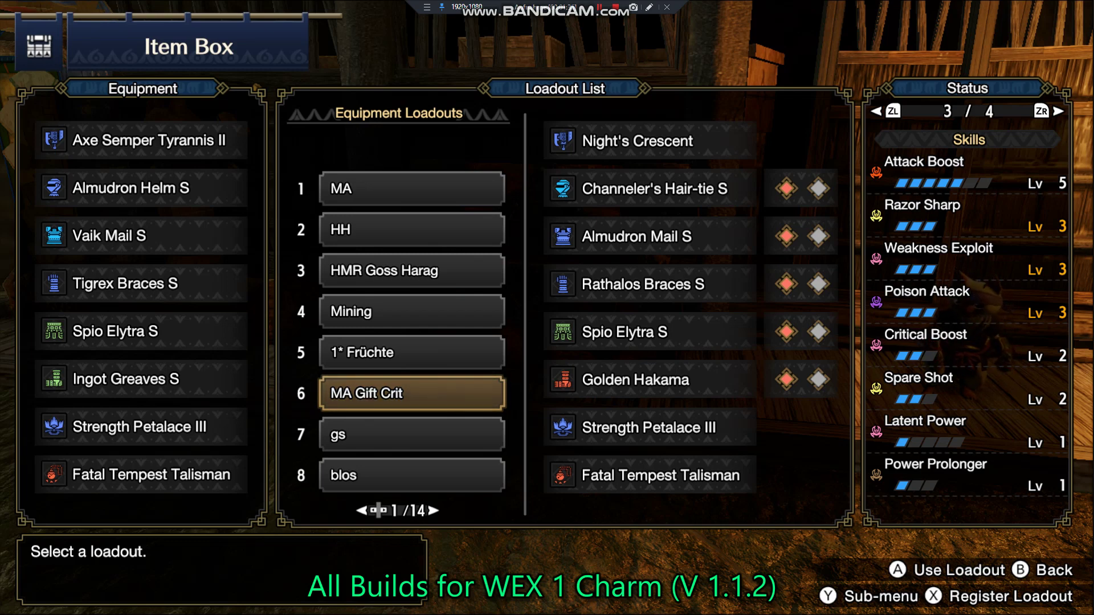
key(Down)
key(Down)
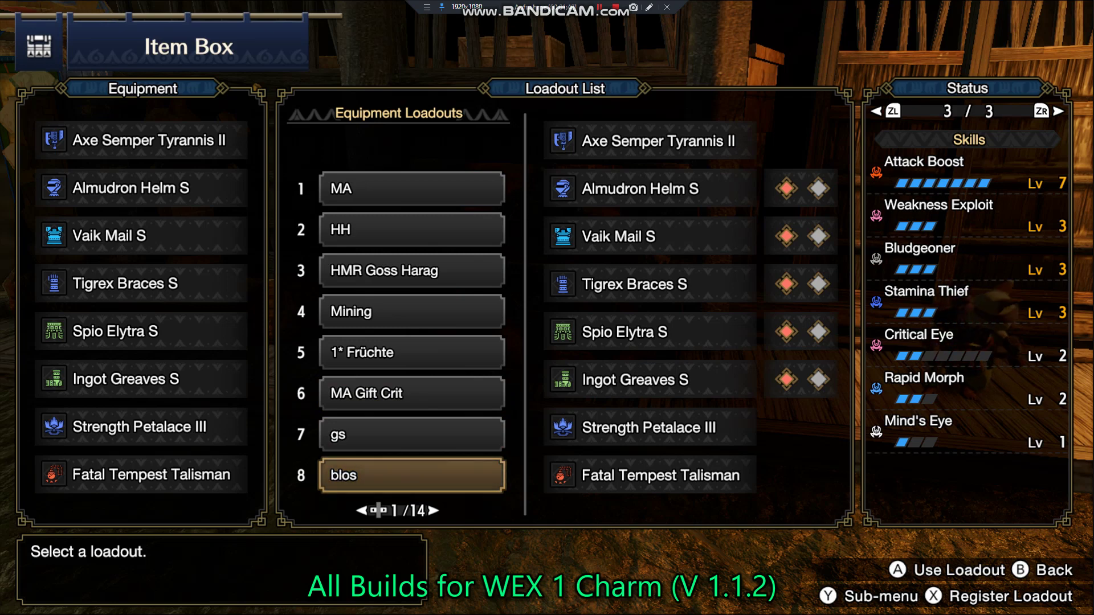
key(Up)
key(Up)
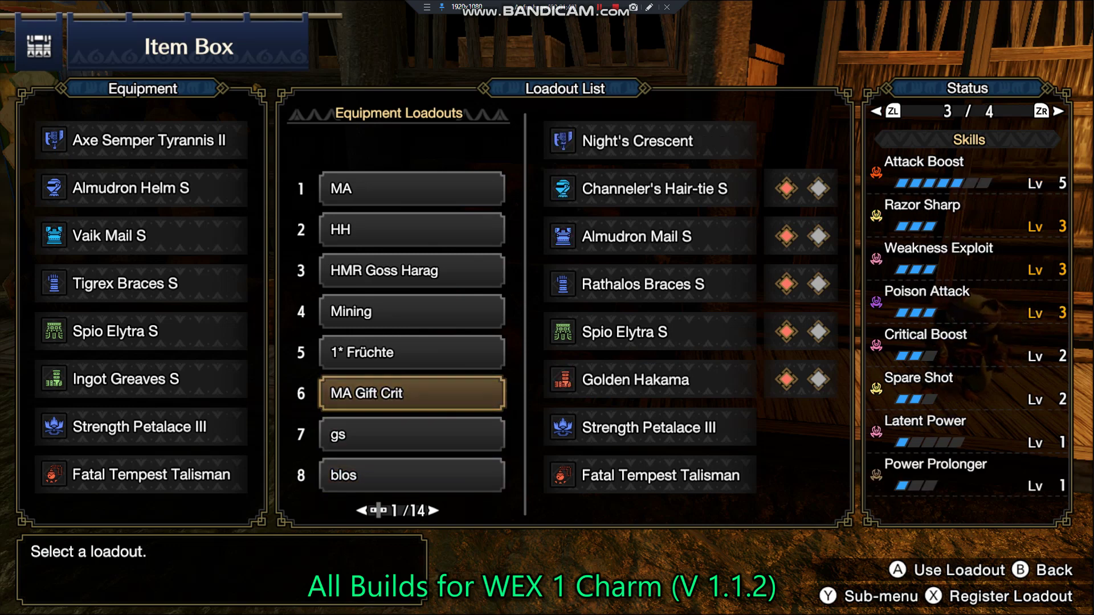
key(Down)
key(Down)
key(Up)
key(Up)
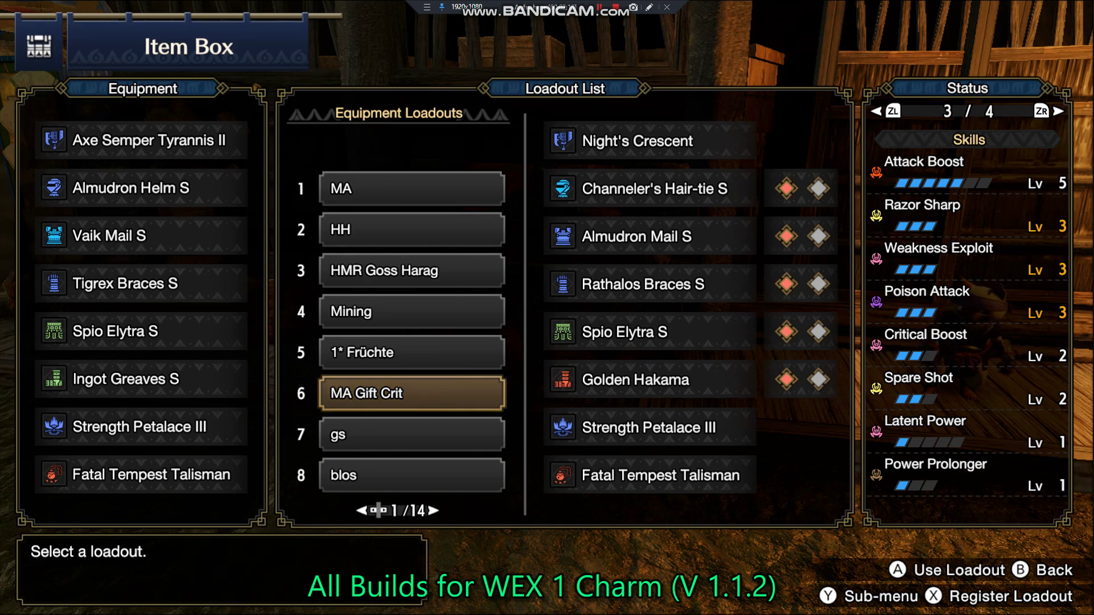
View the remaining skills of the MA Gift Crit loadout and the attack and defense stats of the blos loadout.
key(ZR)
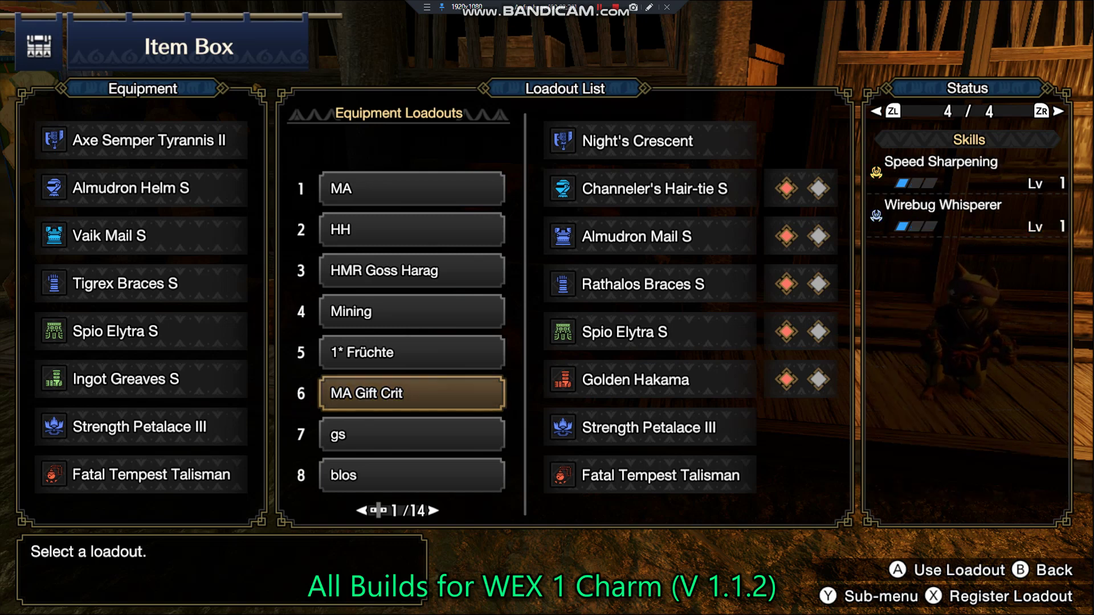
key(Down)
key(Down)
key(q)
key(e)
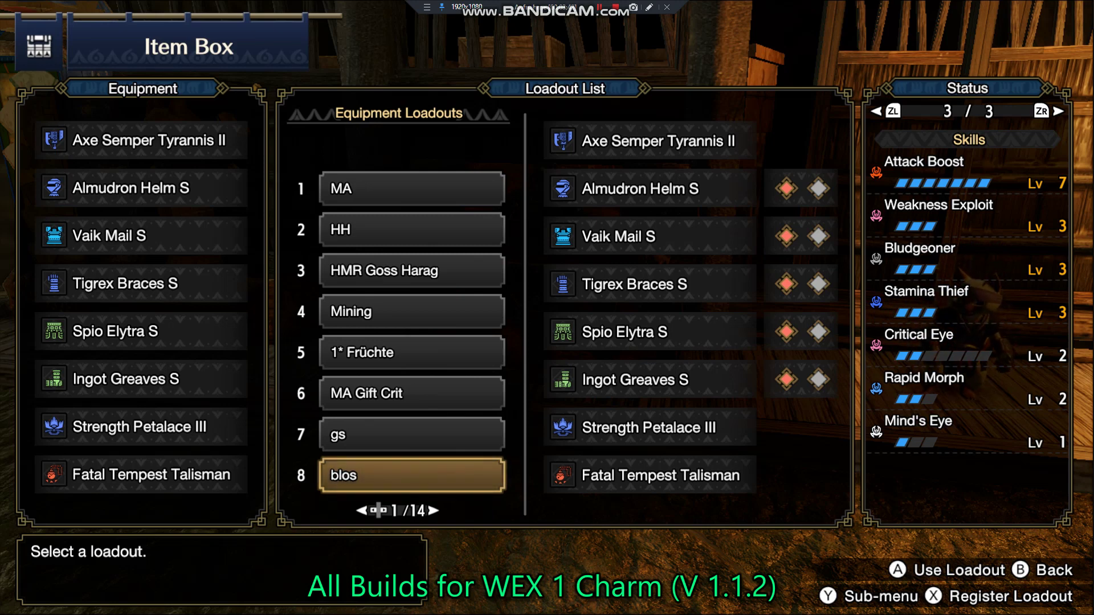
key(ZR)
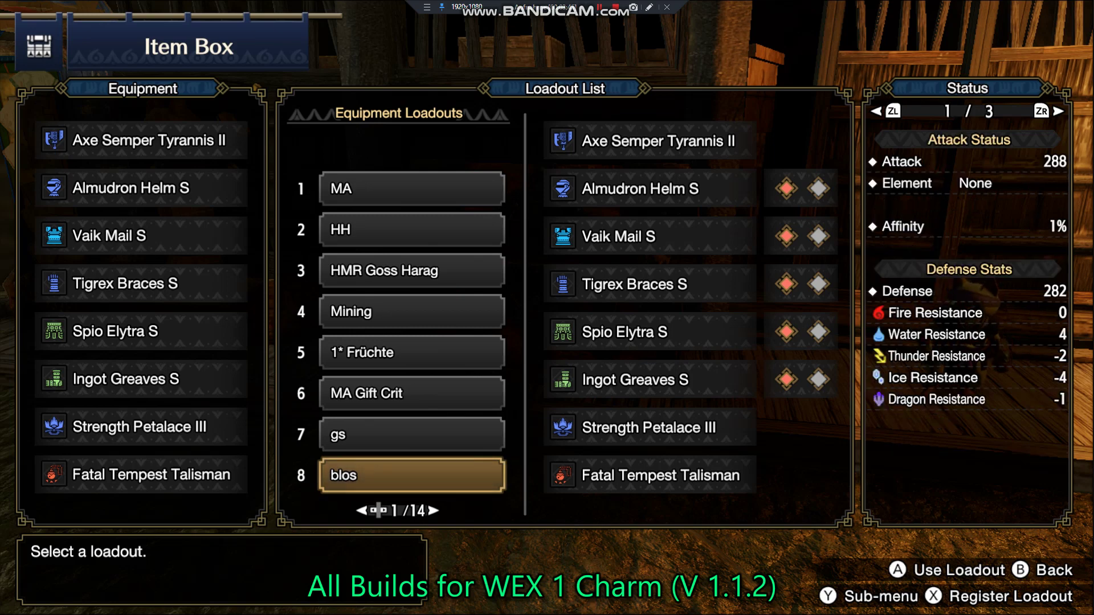
key(ZL)
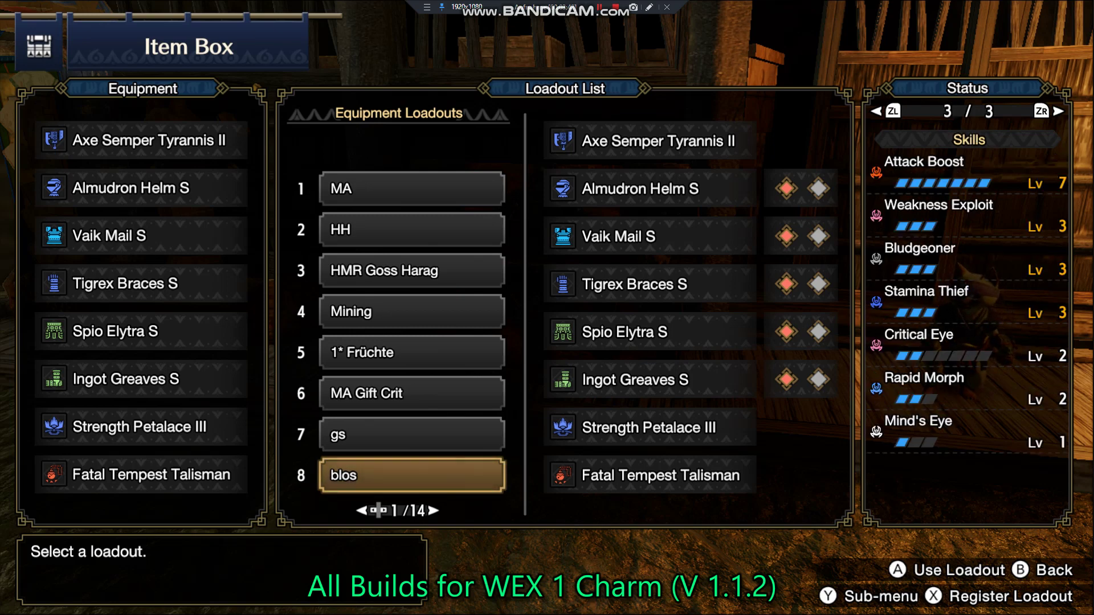
Leave the item box and open the equipped skills breakdown for the currently worn gear.
key(b)
key(b)
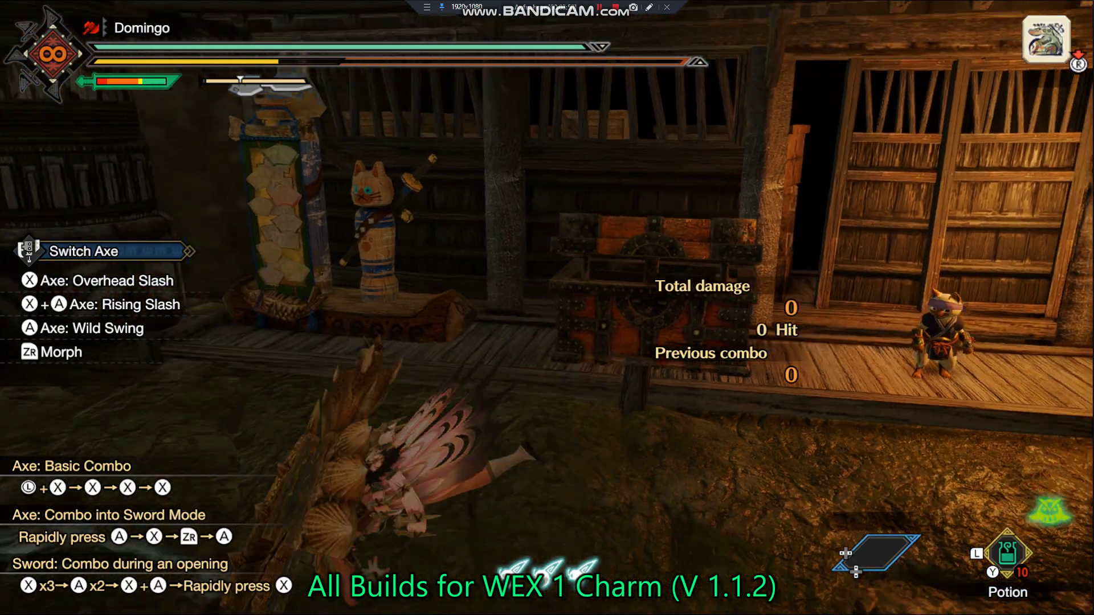
key(plus)
key(Up)
key(a)
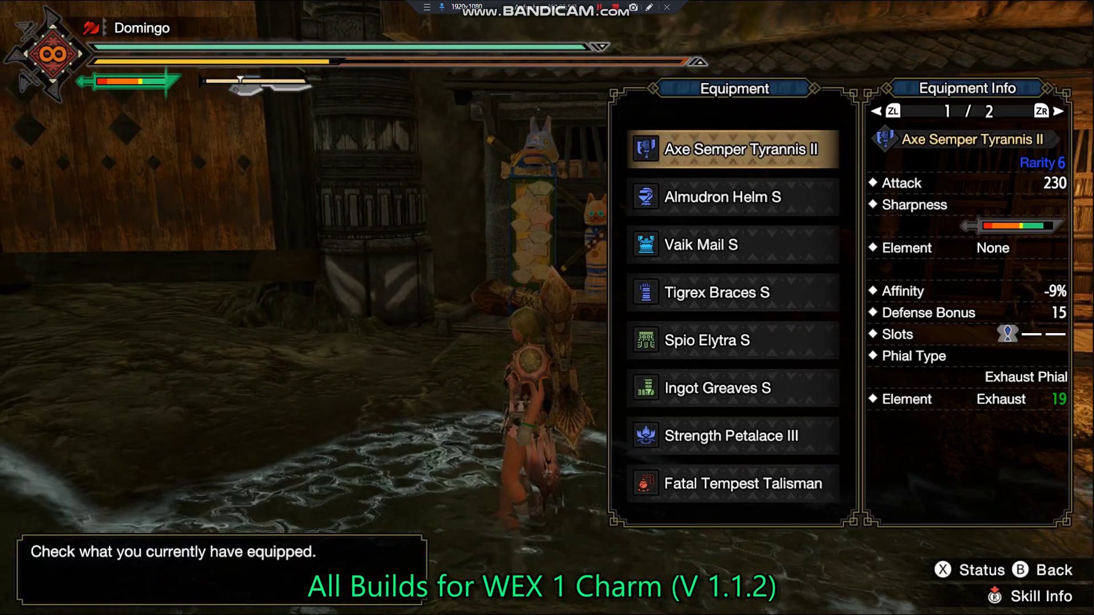
key(r)
key(r)
key(r)
Read the level descriptions of the equipped skills, including Attack Boost, Weakness Exploit, Bludgeoner and Stamina Thief.
key(Down)
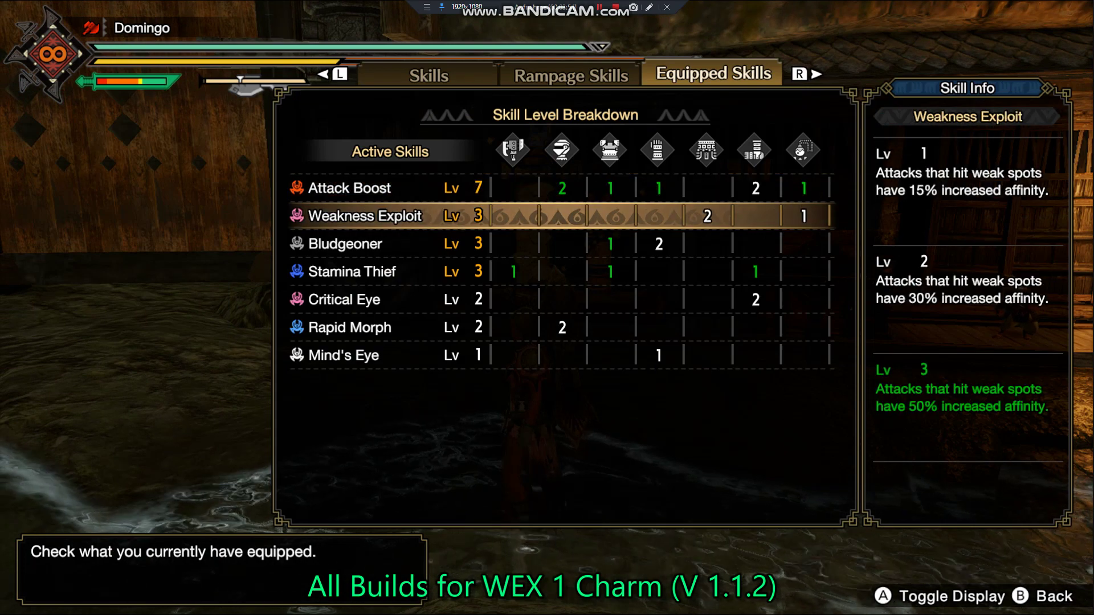
key(Down)
key(Down)
key(Down)
key(Up)
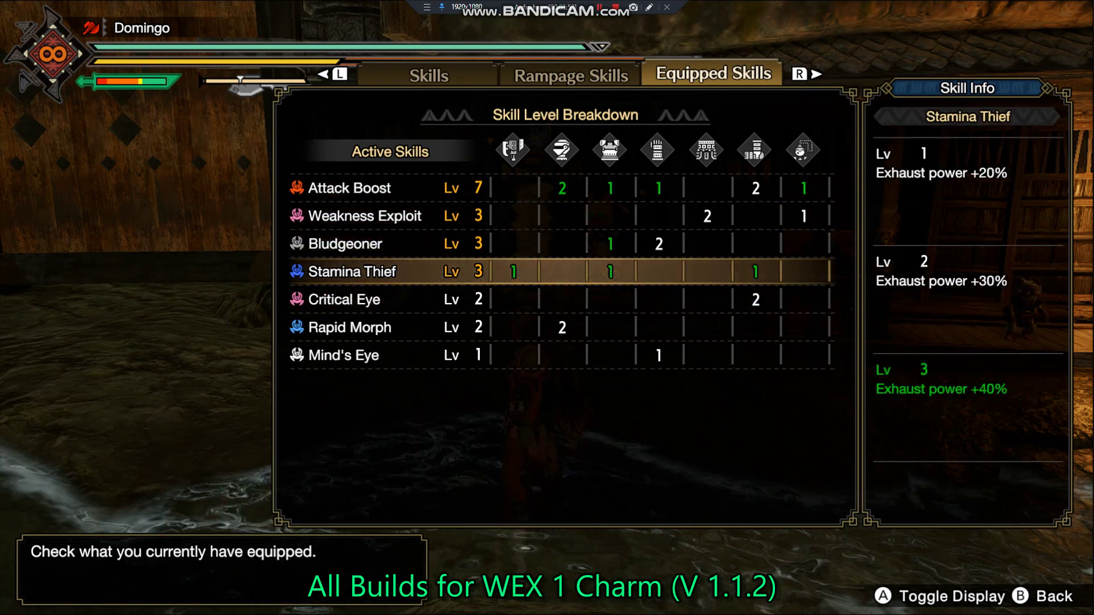
key(Up)
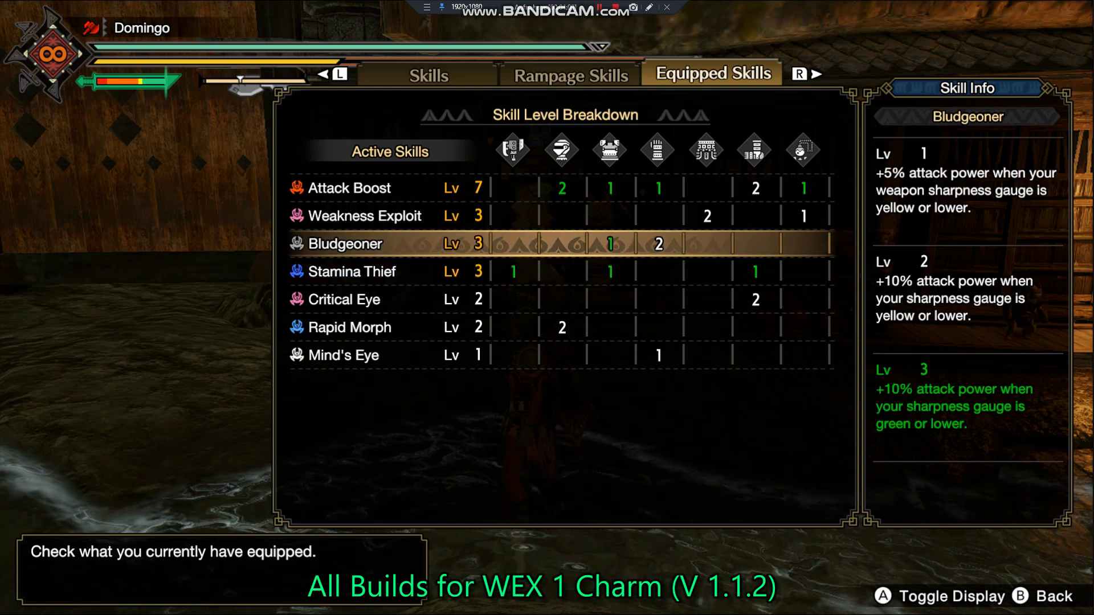
key(Up)
key(Down)
key(Up)
key(Up)
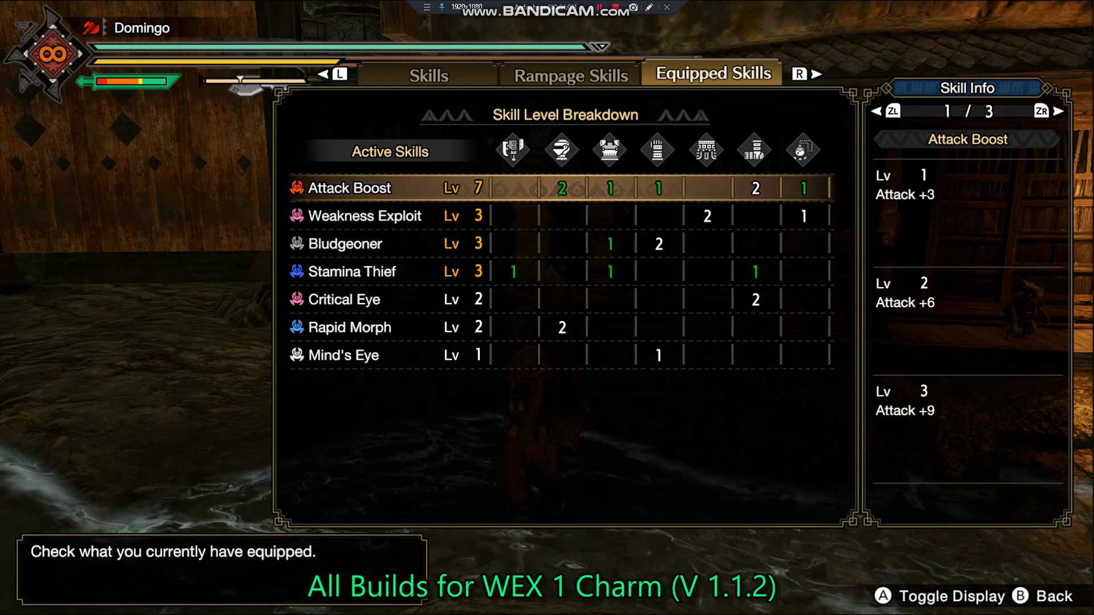
key(Up)
key(Down)
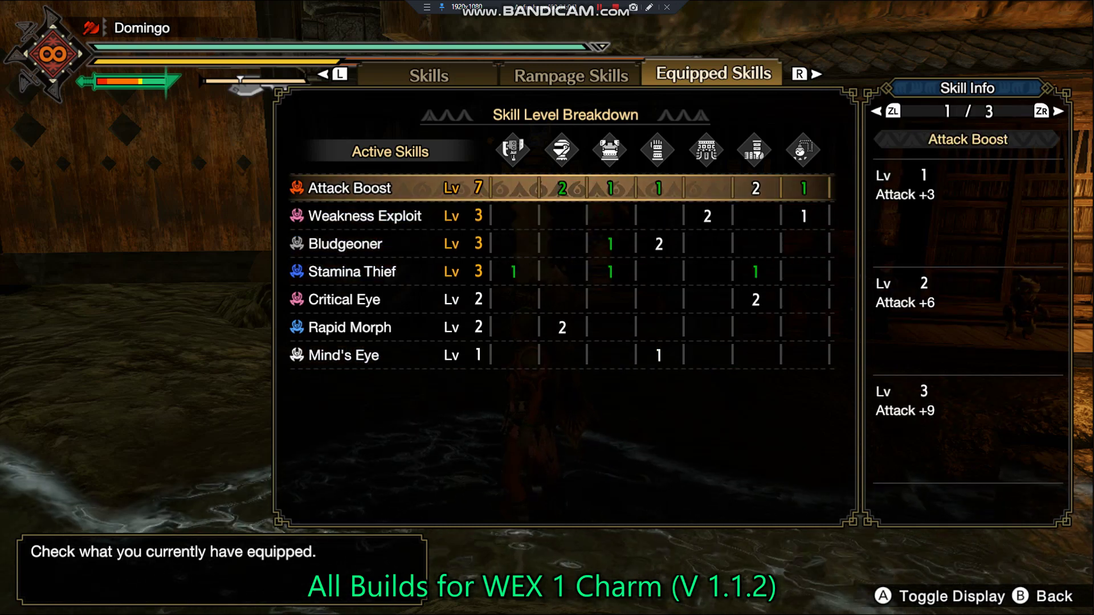
key(Up)
key(Up)
key(Up)
key(Up)
key(Up)
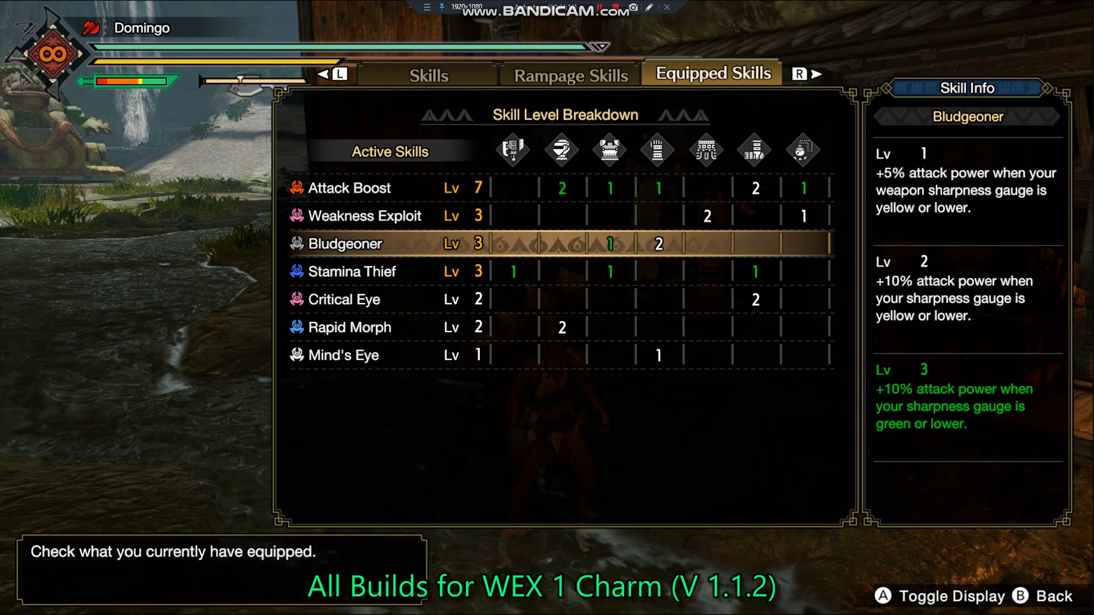
Close the in-game menus and switch to the Blos VS Narga spreadsheet in Firefox.
key(Escape)
key(Escape)
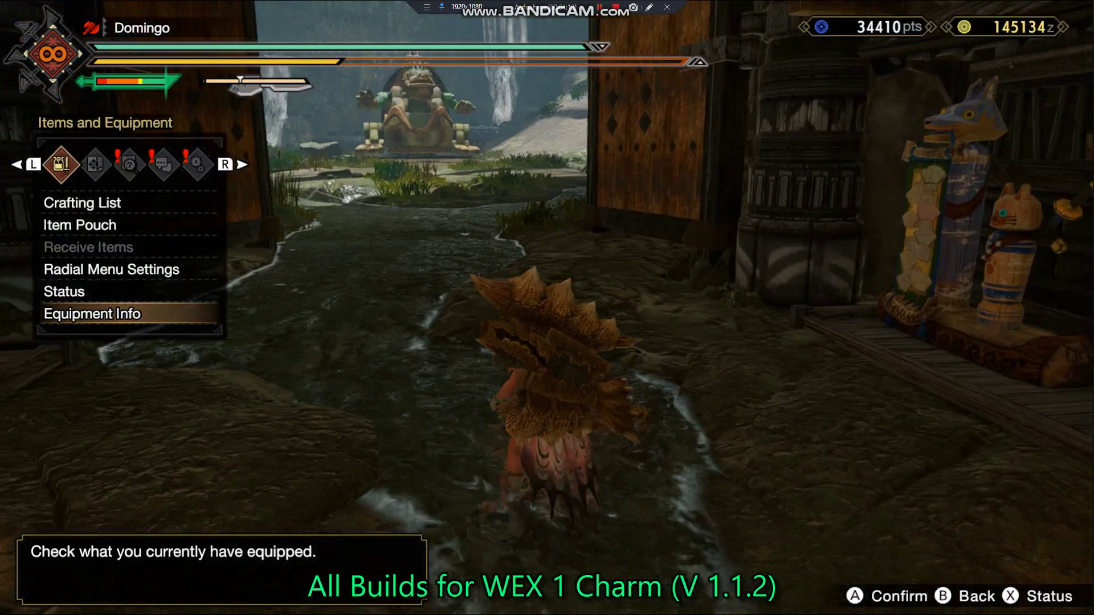
key(Escape)
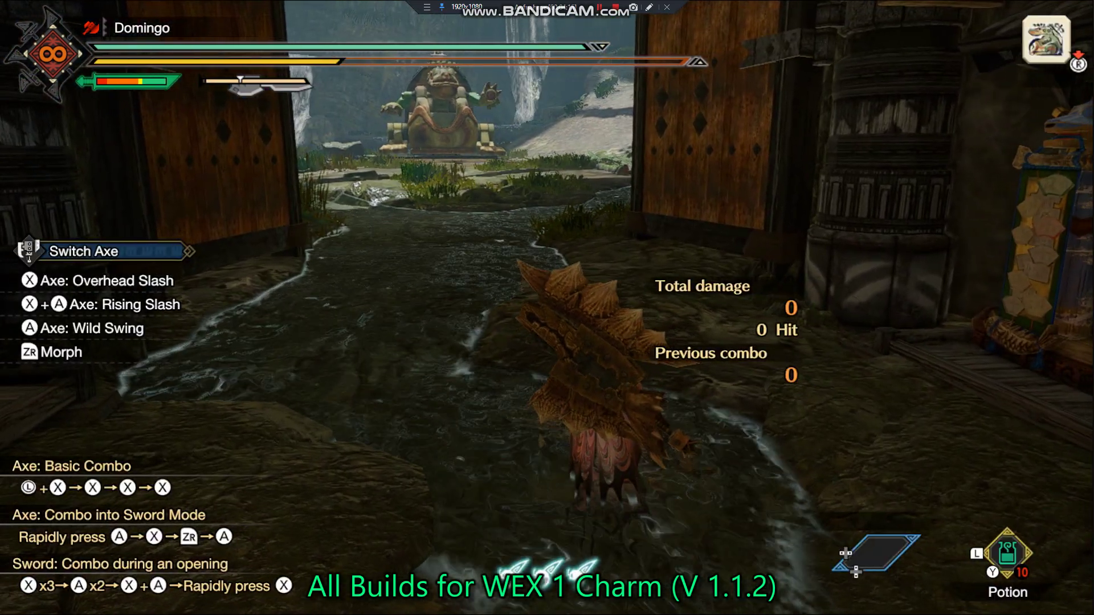
key(Escape)
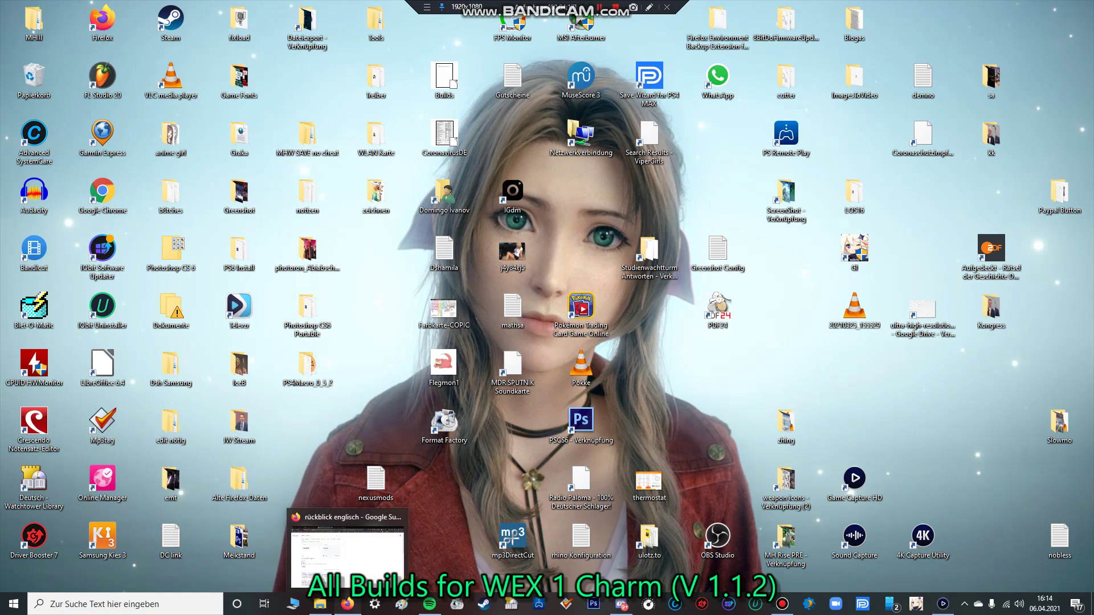
click(347, 604)
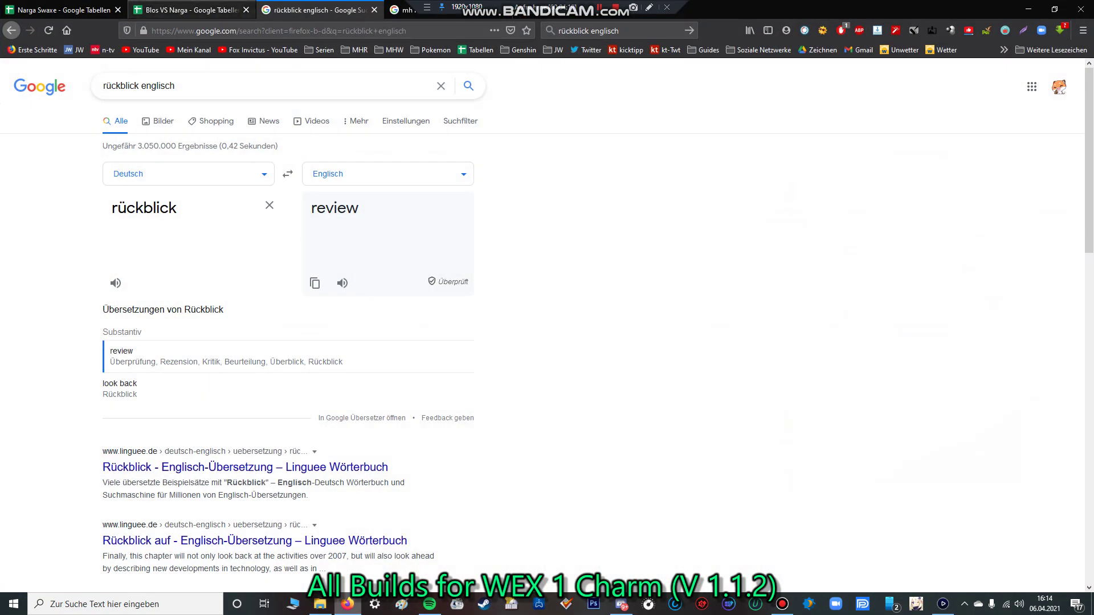
click(188, 10)
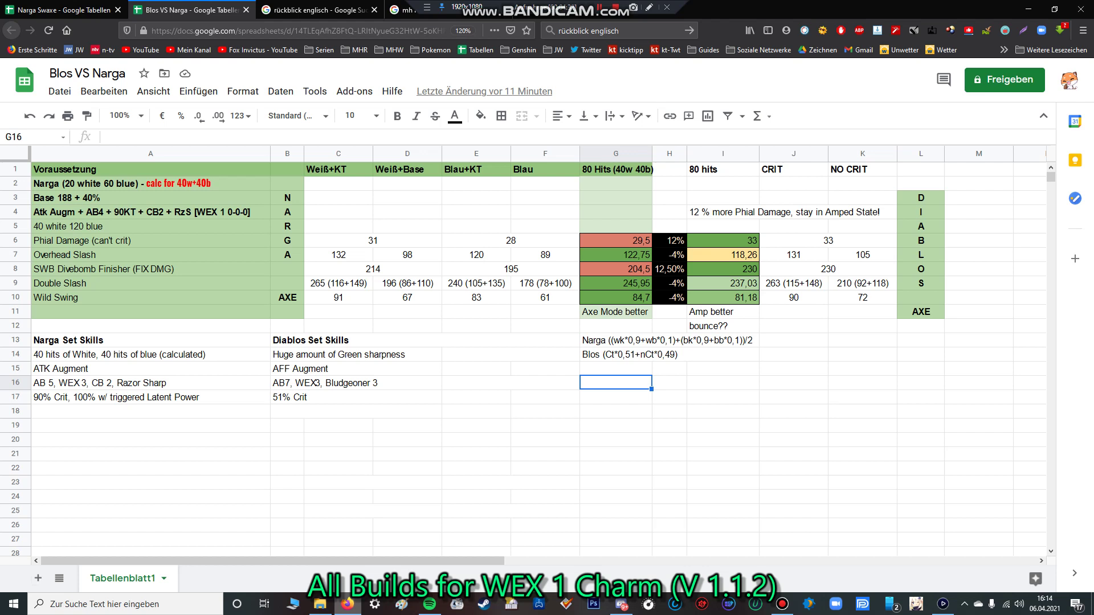
Examine the Narga 80-hit results in G6:G11 and the Diablos phial damage in I6 and J6:K6.
drag(615, 240, 615, 311)
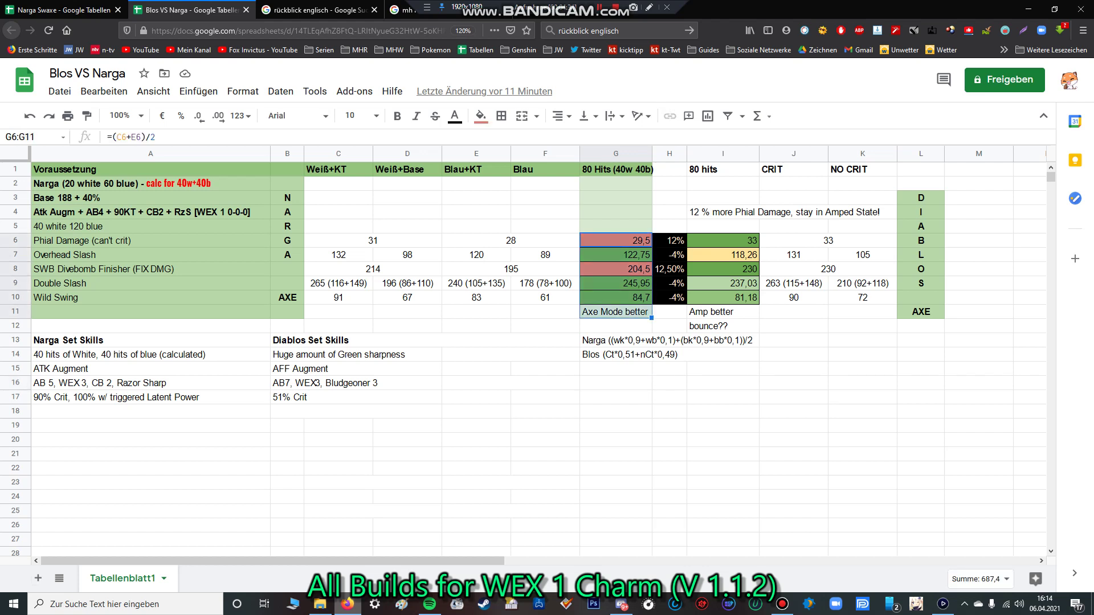
click(722, 241)
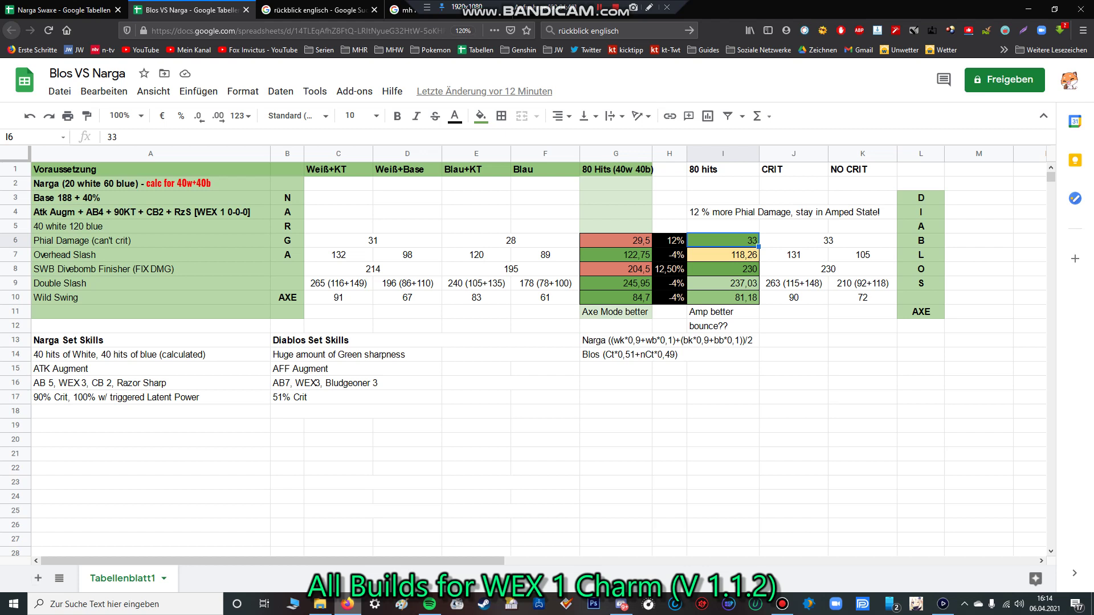
click(828, 240)
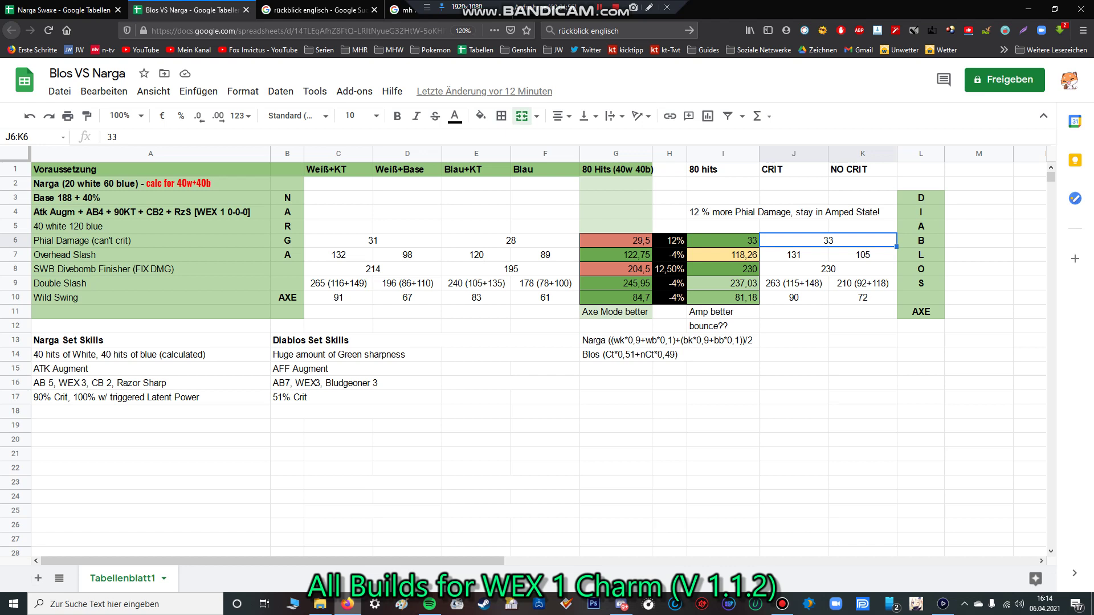
Read the note in I4 about the Diablos phial damage and staying in Amped State.
click(723, 212)
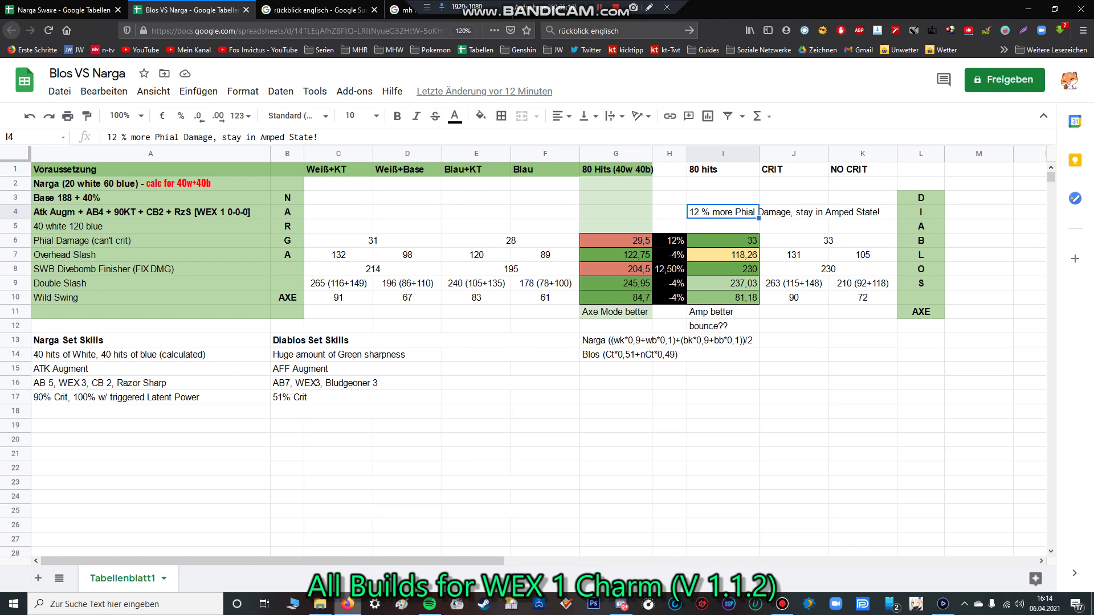
click(794, 226)
click(599, 7)
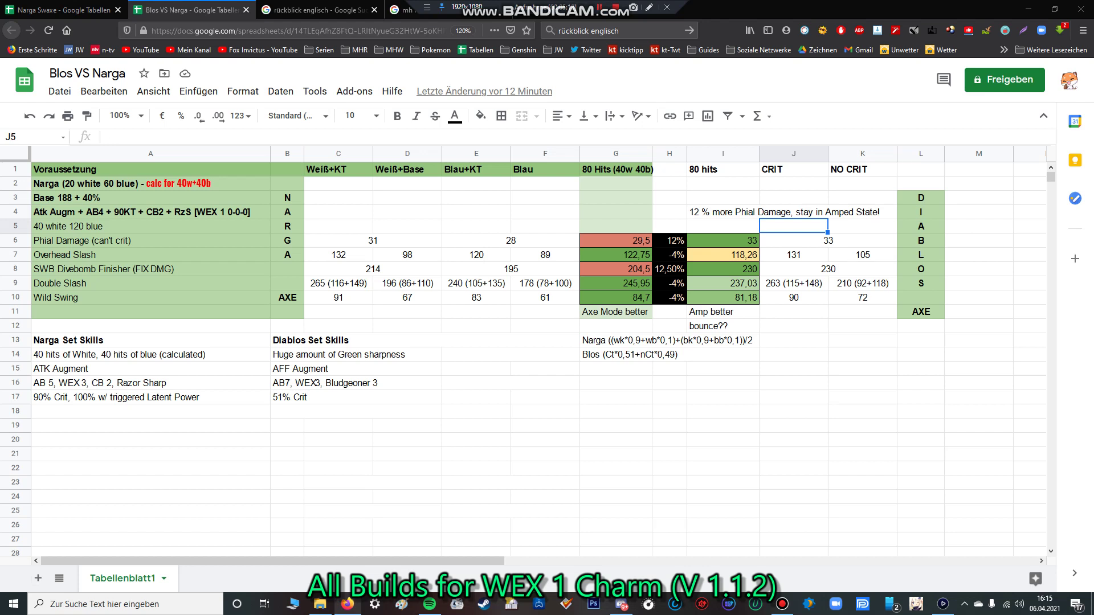
Correct the Attack Boost entry in the Narga setup line in A4 to AB5.
click(150, 212)
drag(169, 138, 175, 137)
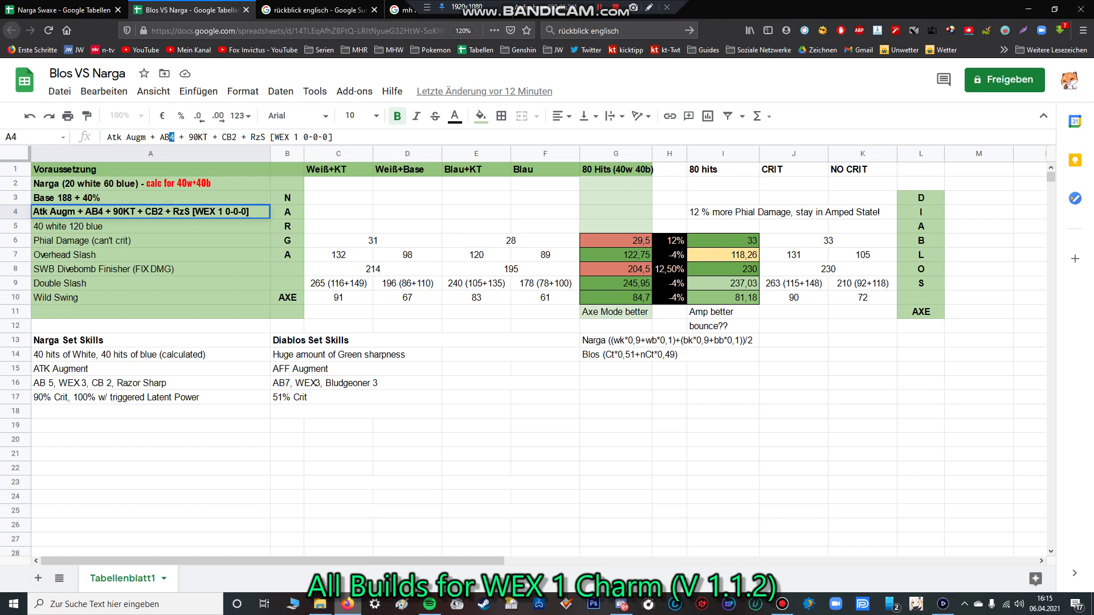
text(5)
click(183, 269)
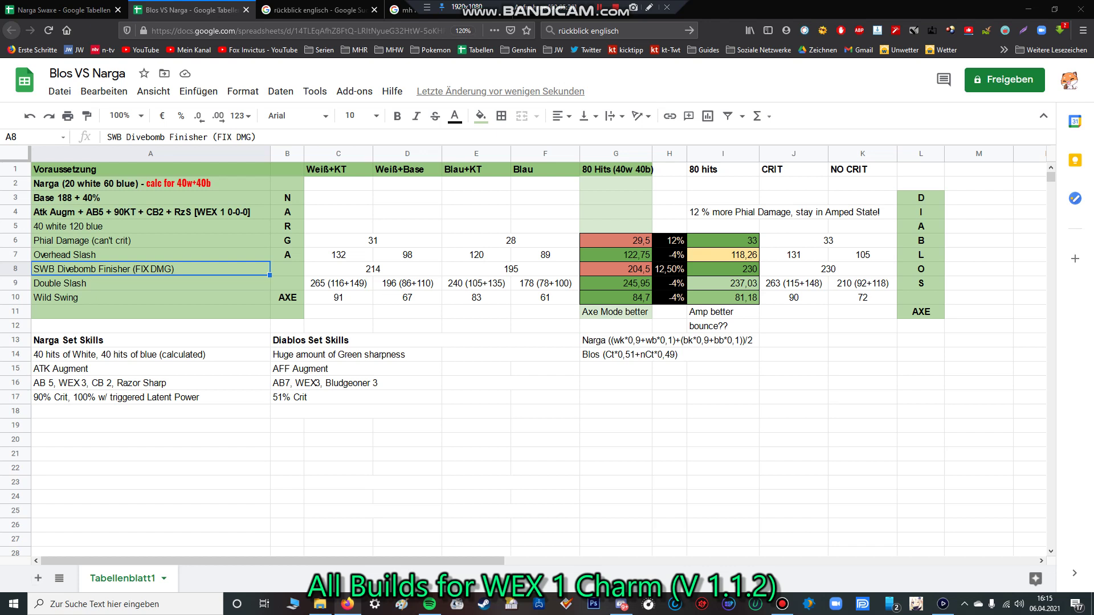
Compare the Narga and Diablos phial damage in row 6 and review the attack rows from Overhead Slash to Wild Swing.
click(723, 240)
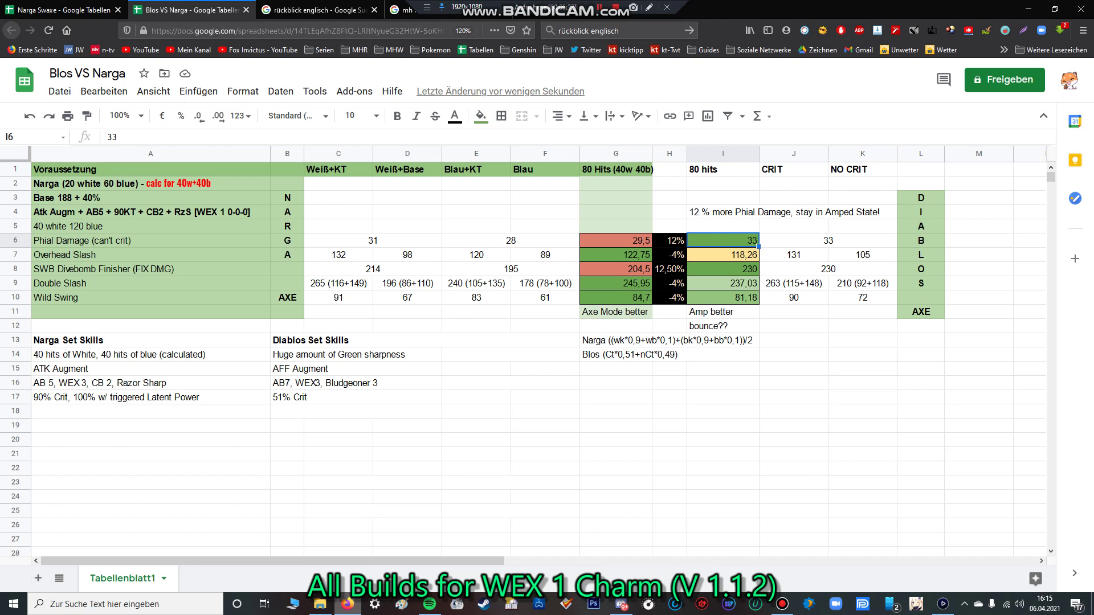
click(828, 241)
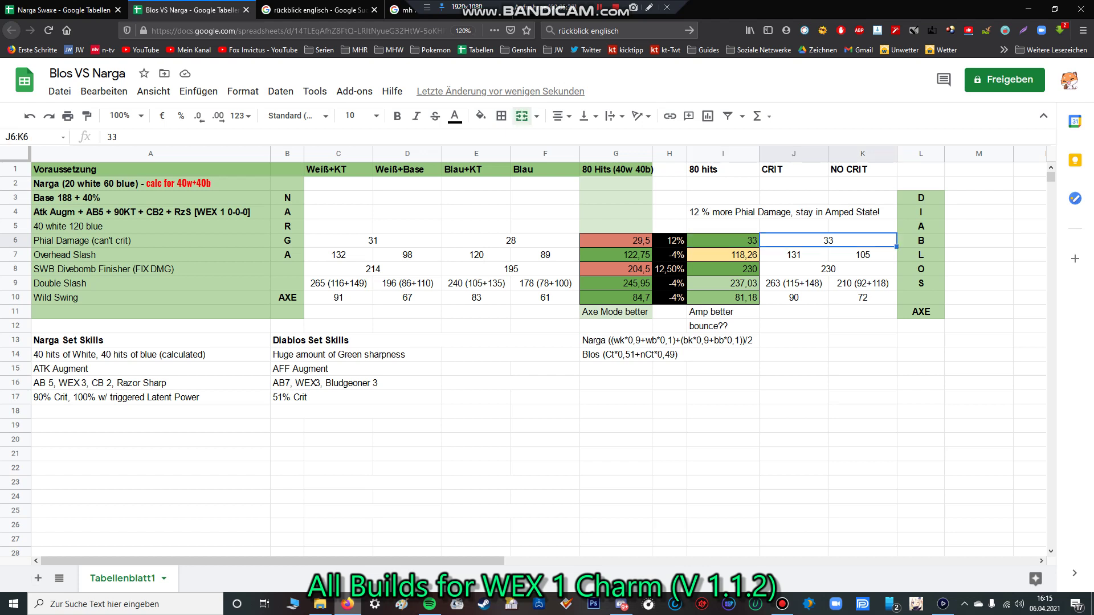
click(723, 241)
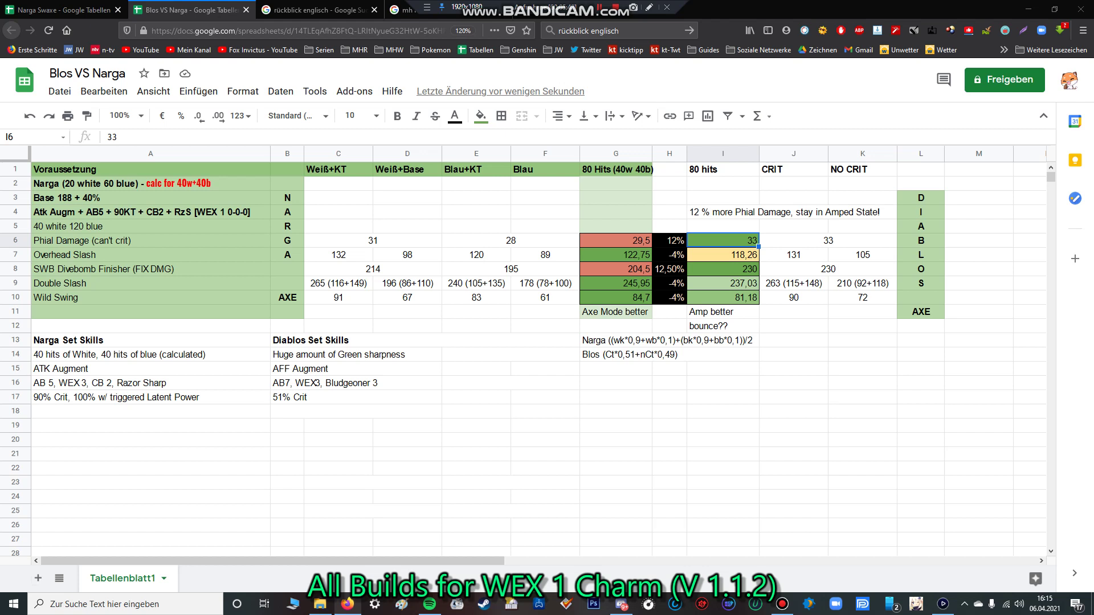
click(615, 240)
click(723, 240)
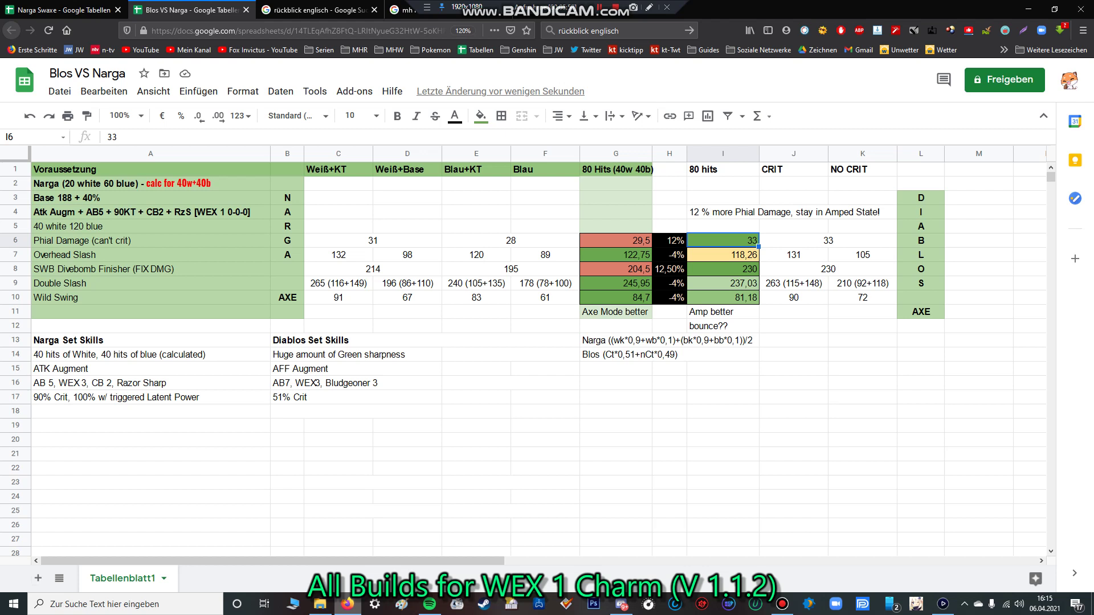
click(150, 254)
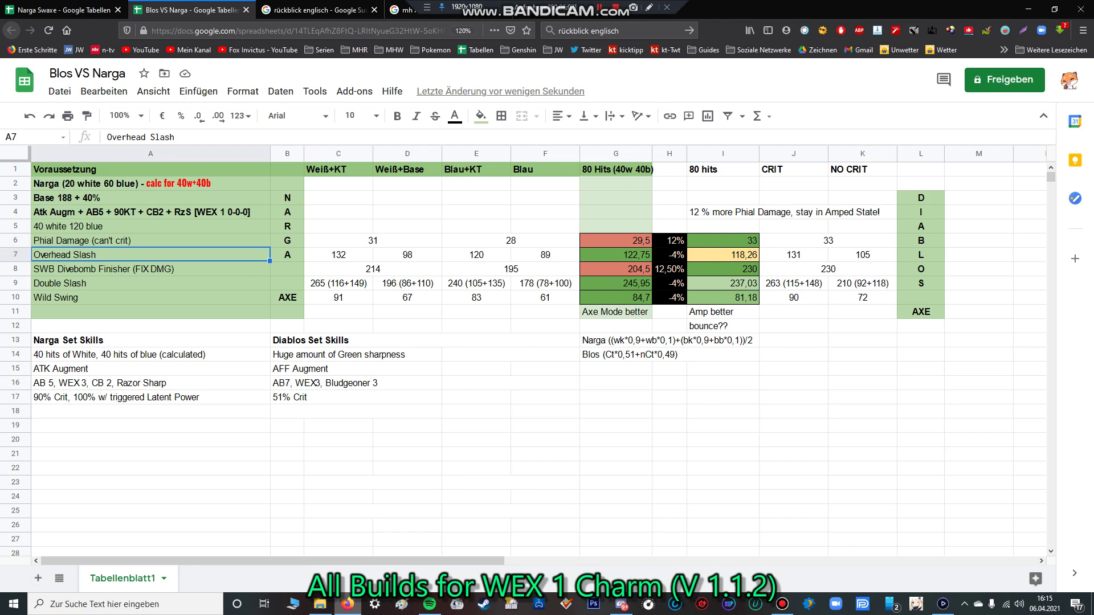
click(150, 283)
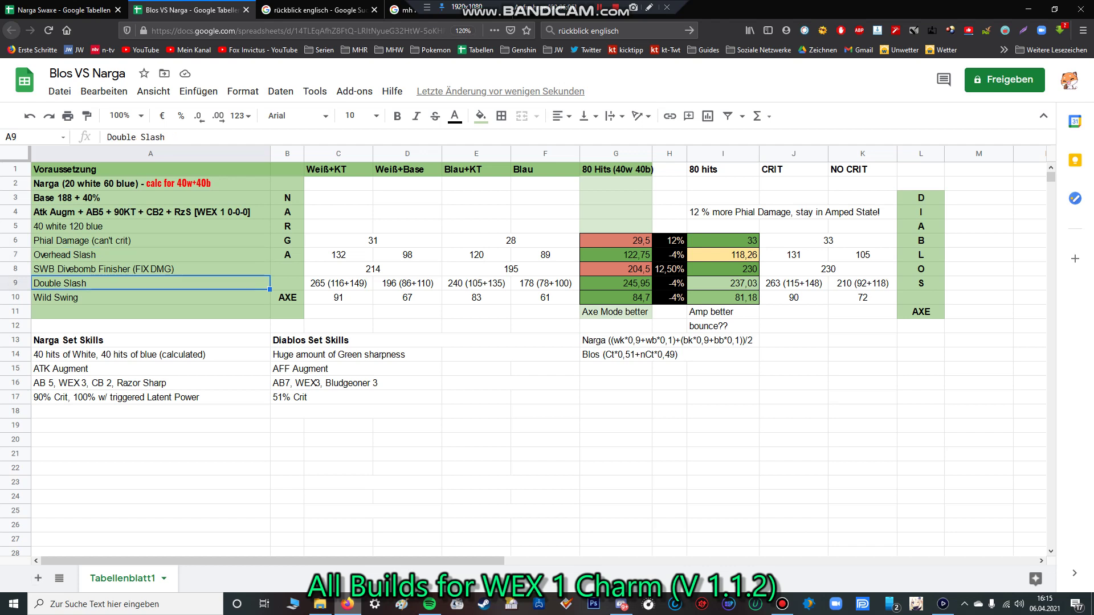
click(150, 297)
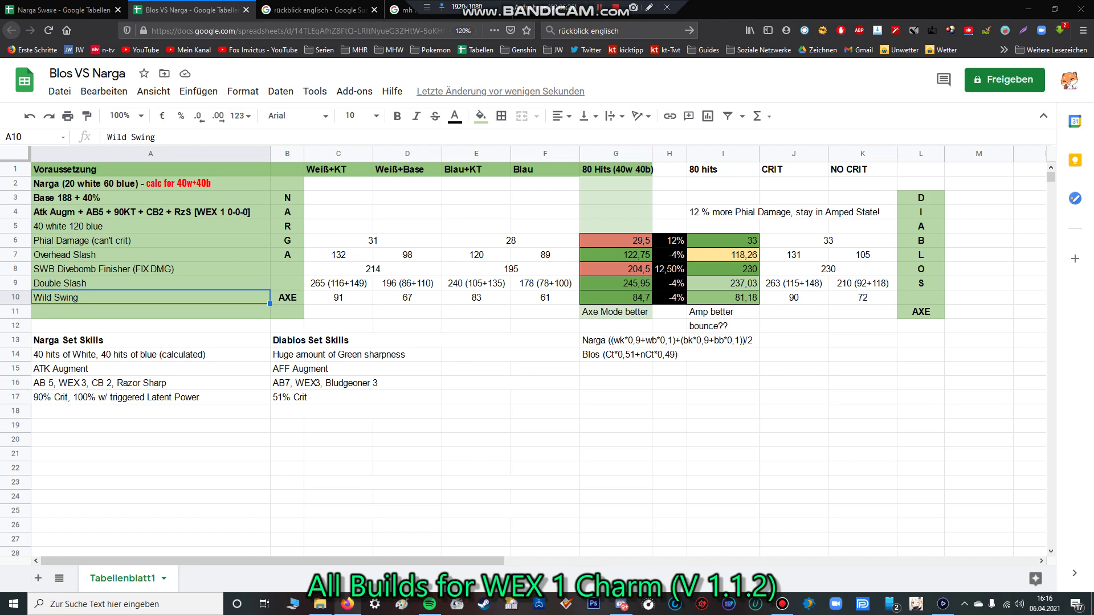
click(150, 269)
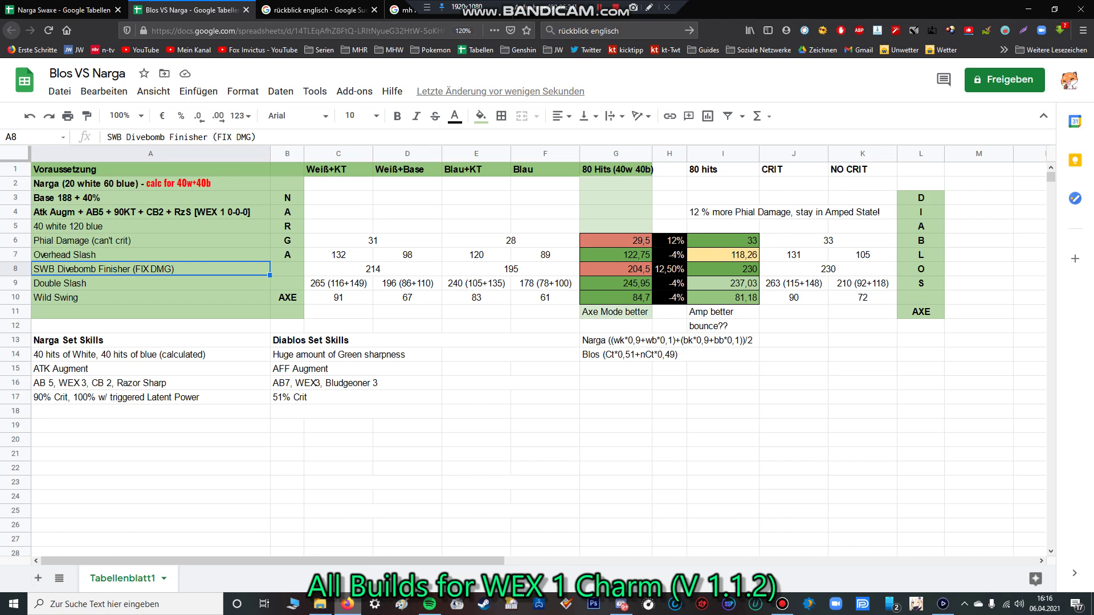
click(670, 255)
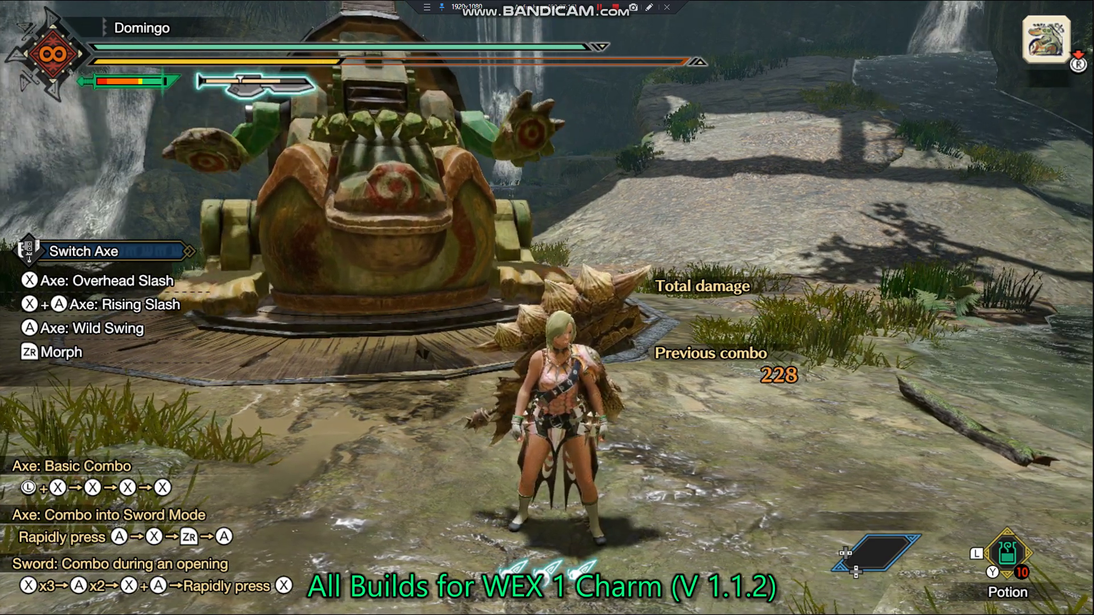
Switch from the game back to the Blos VS Narga spreadsheet and add Diablos Overhead Slash and phial damage in I17 with =I7+I6.
key(alt+Tab)
click(722, 397)
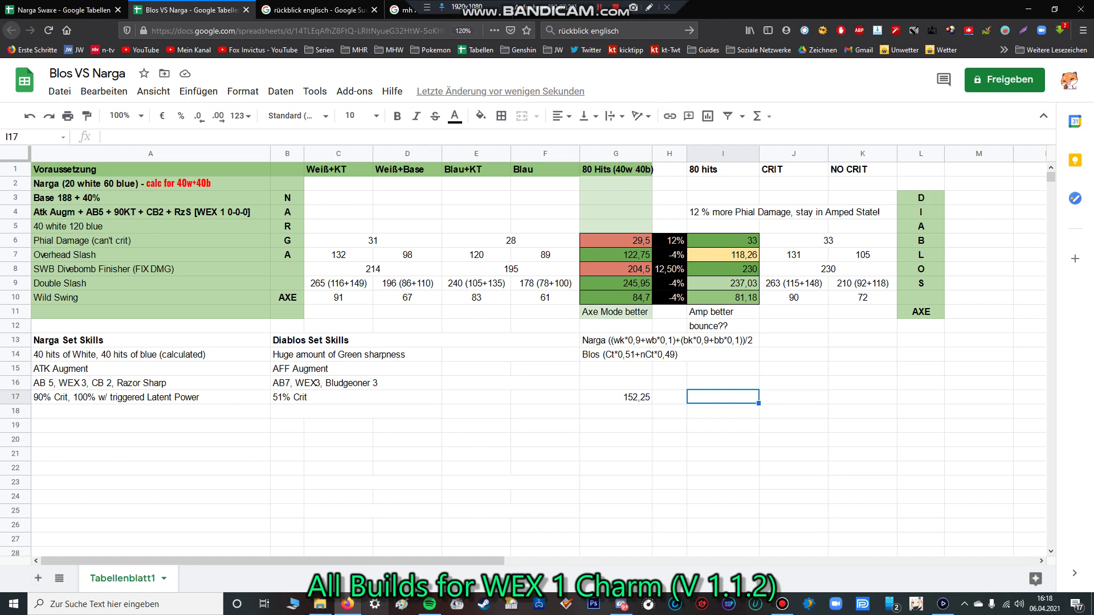
click(722, 255)
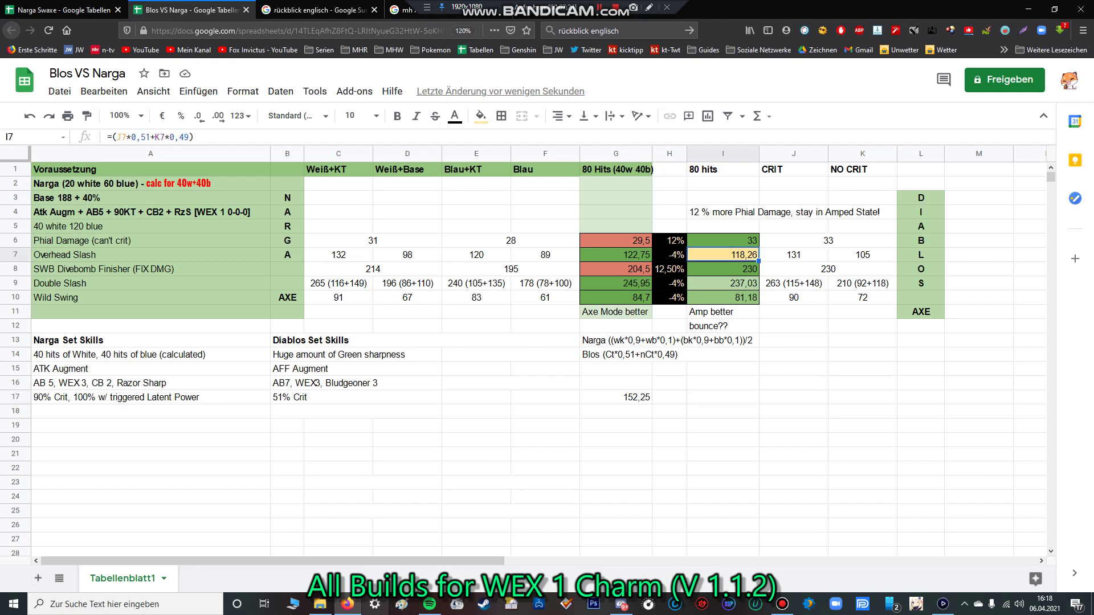
click(723, 397)
text(=)
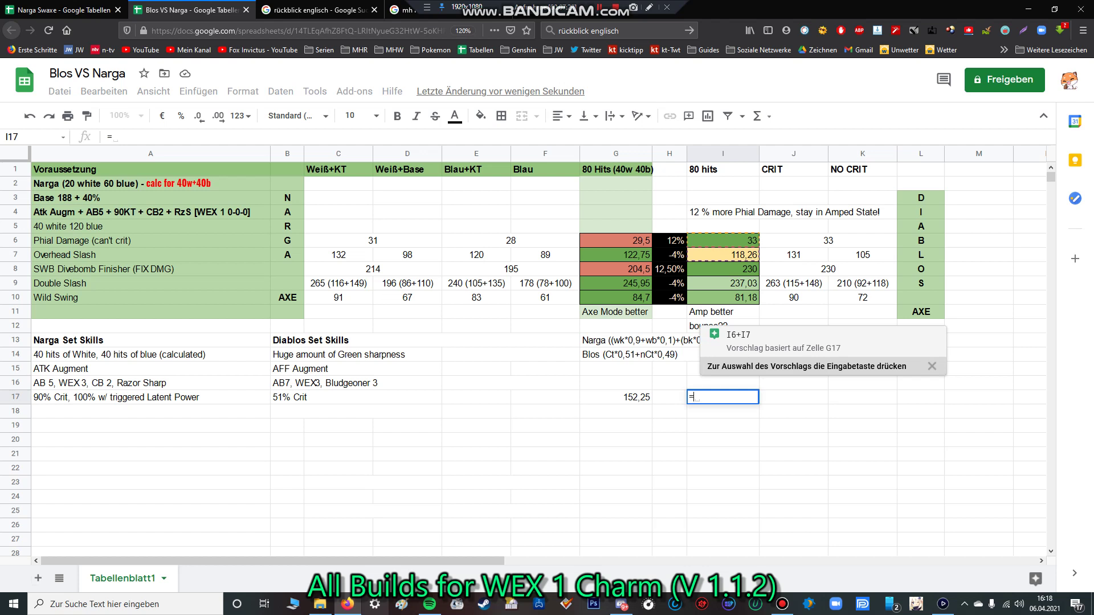
text(I7+)
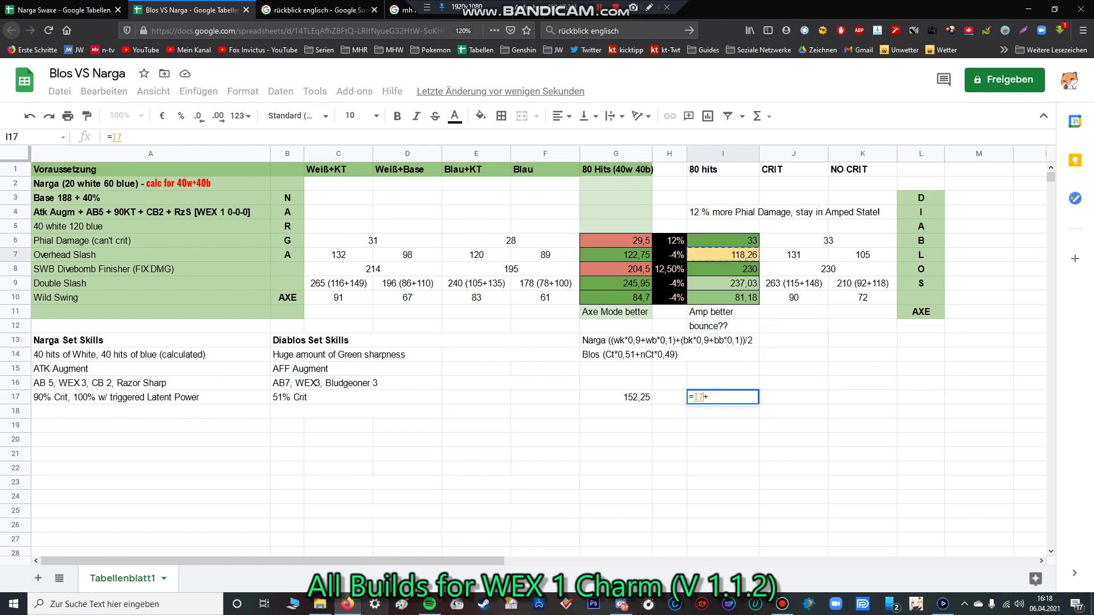
text(I6)
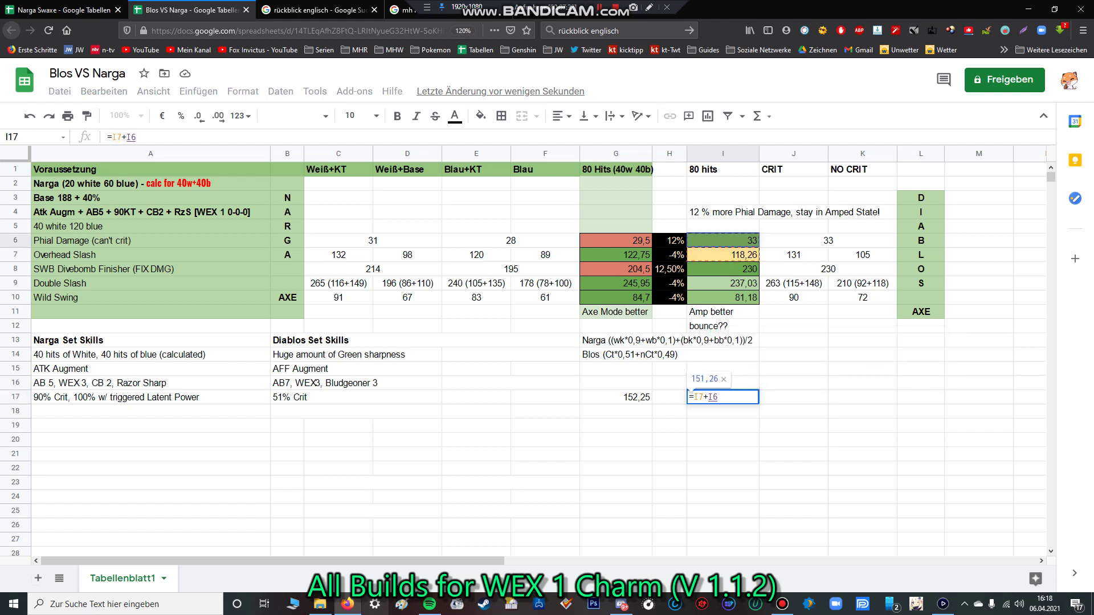
key(Return)
Add the Narga Double Slash and phial damage in G18 with =G9+G6.
click(615, 411)
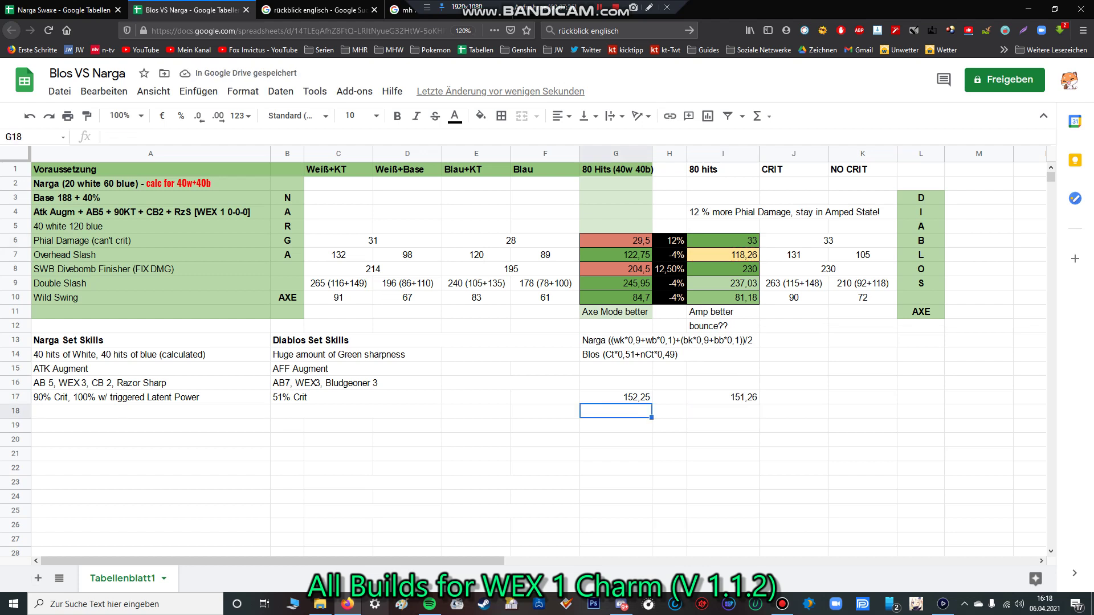
text(=)
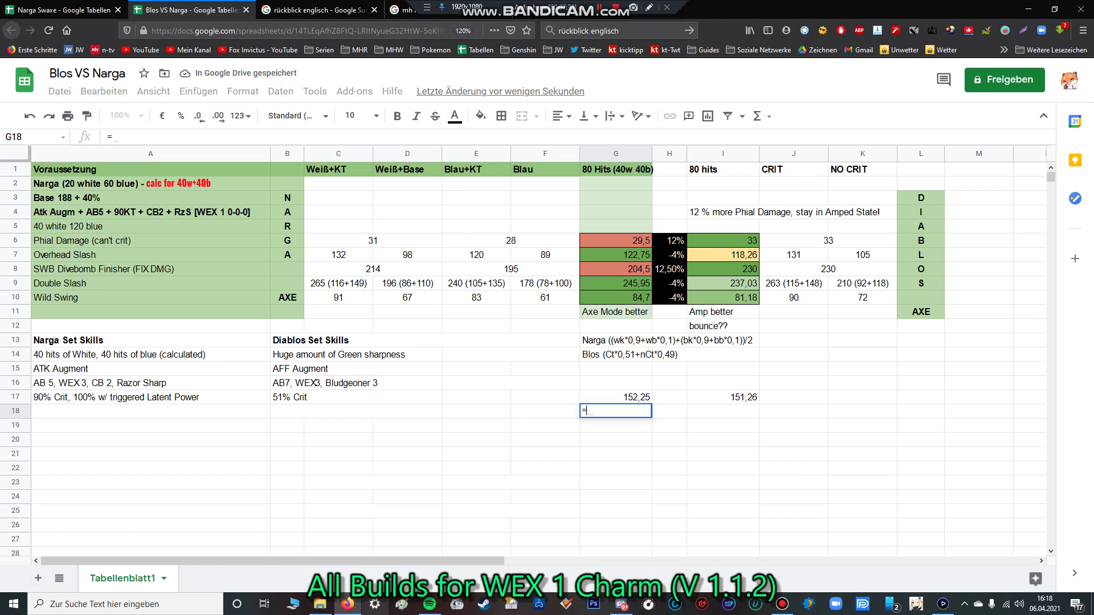
click(615, 283)
text(+)
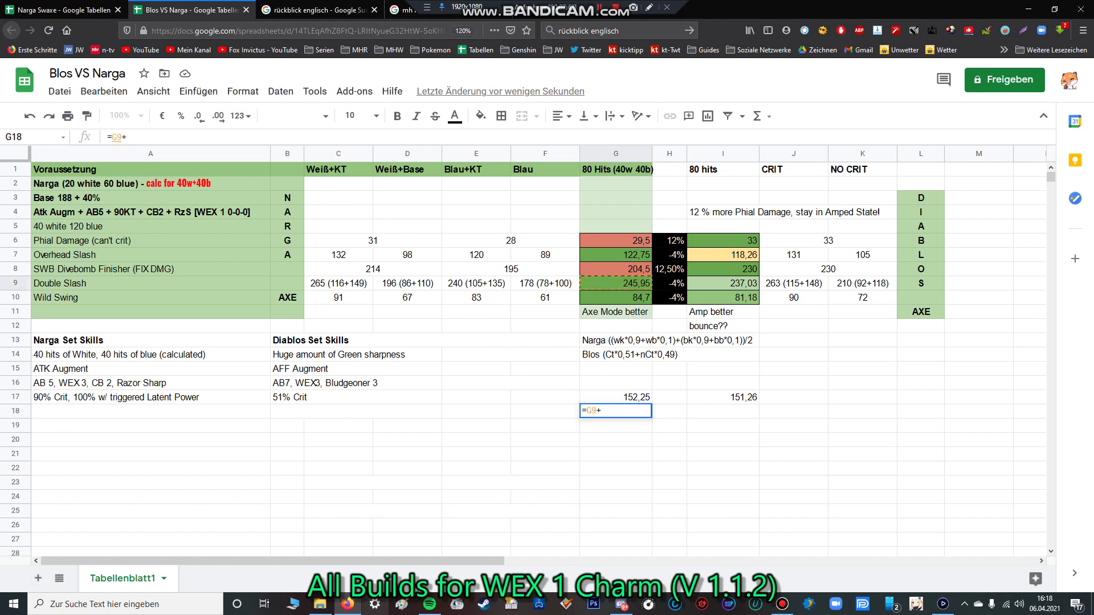
key(Up)
key(Up)
key(Up)
key(Up)
key(Up)
key(Up)
key(Up)
key(Up)
key(Up)
key(Up)
key(Up)
key(Up)
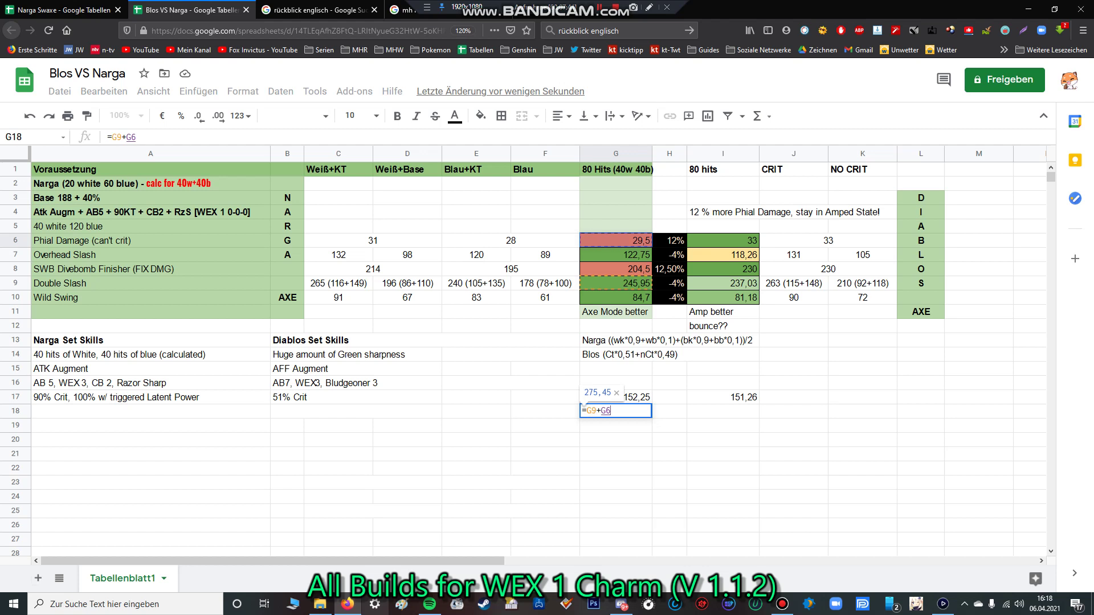
key(Return)
Enter the formula =I6+I6 in I18, in the Diablos totals column.
click(723, 411)
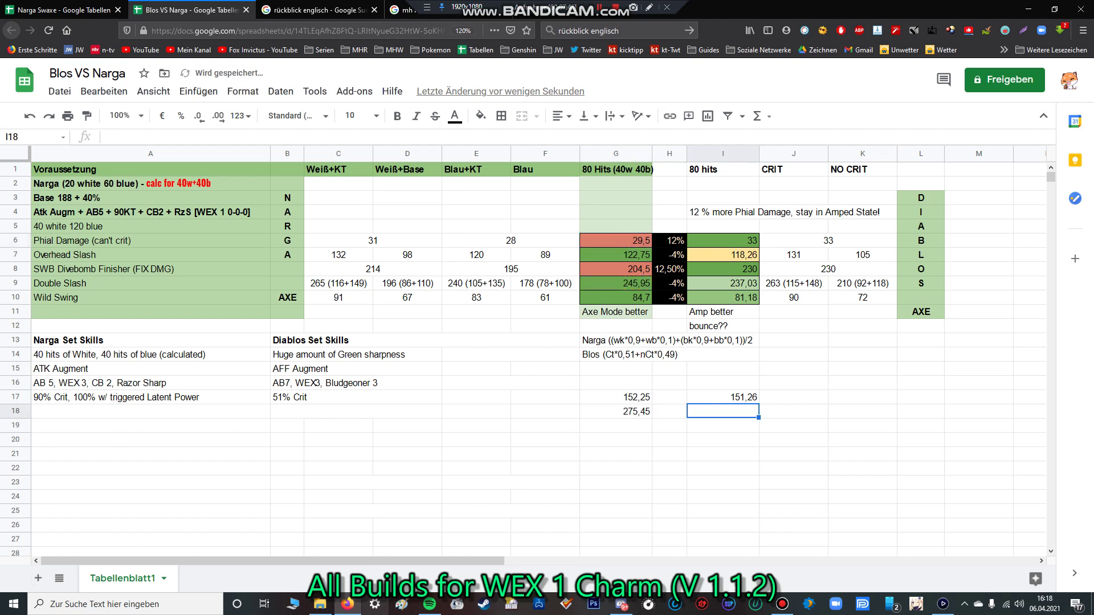
text(=)
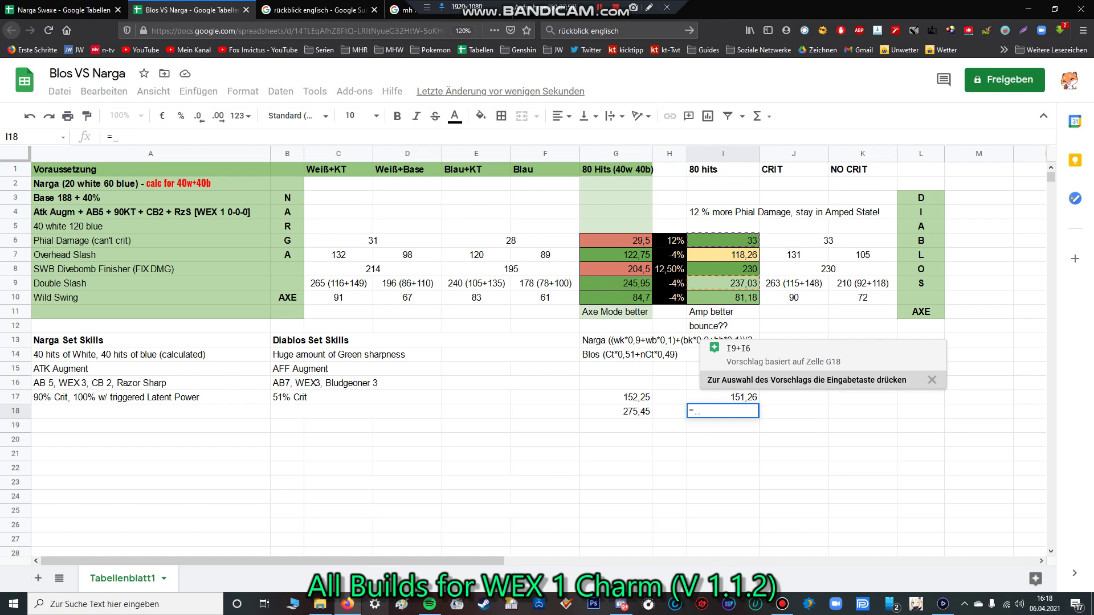
text(I9)
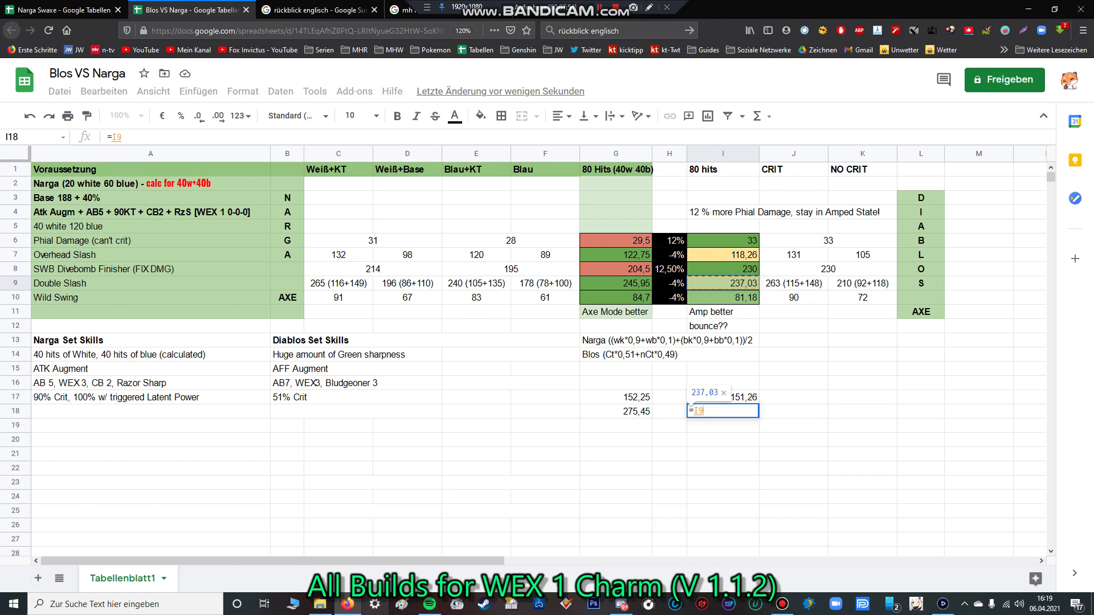
text(+)
click(722, 241)
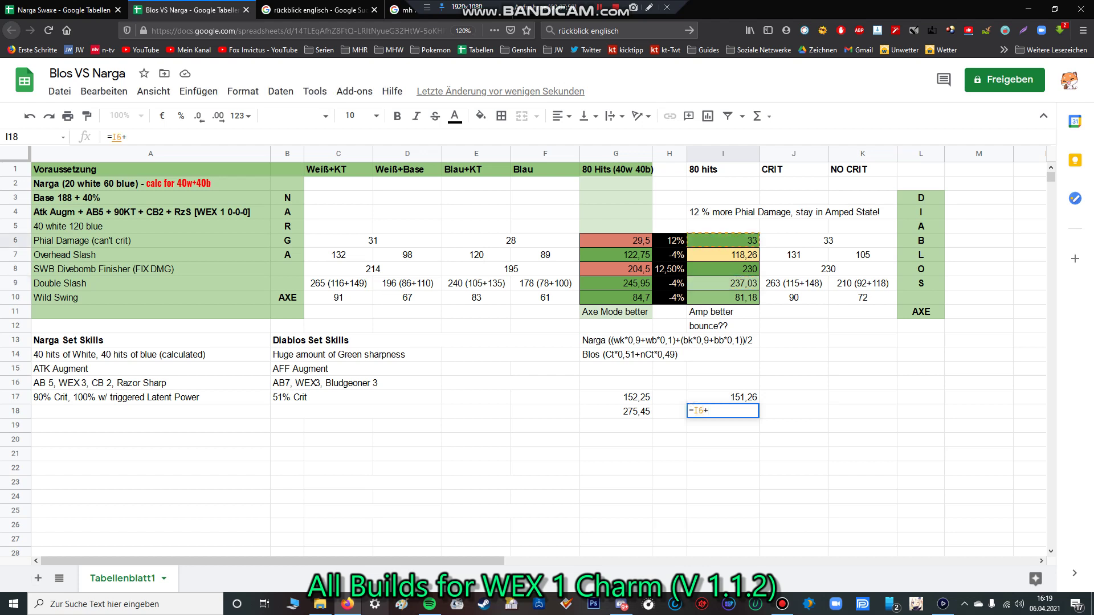
text(I6)
key(Return)
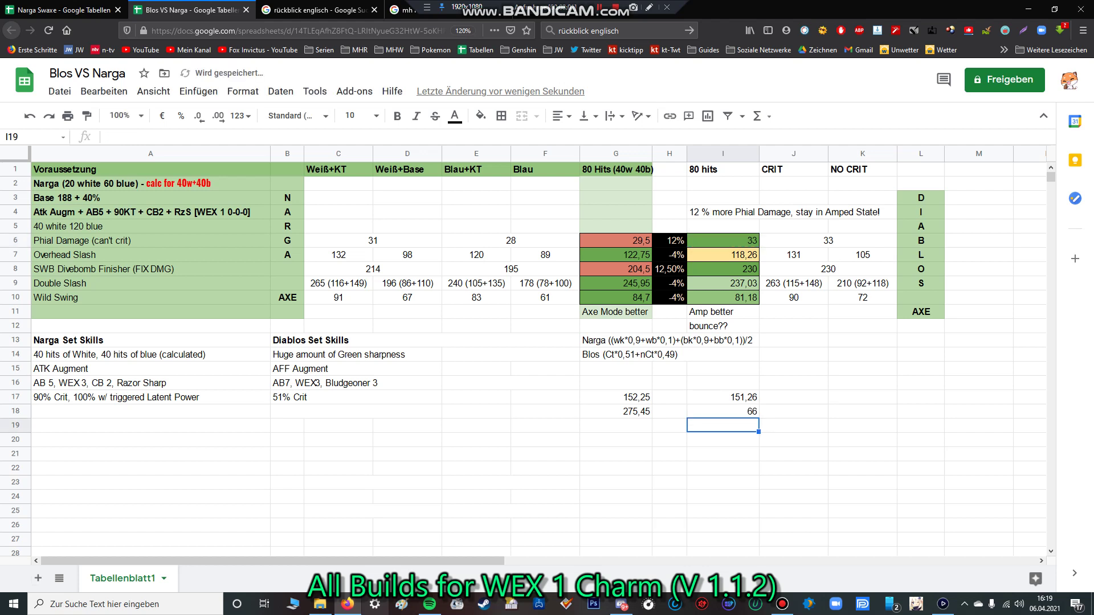
Add the Narga Wild Swing and phial damage in G19 with =G10+G6.
click(615, 425)
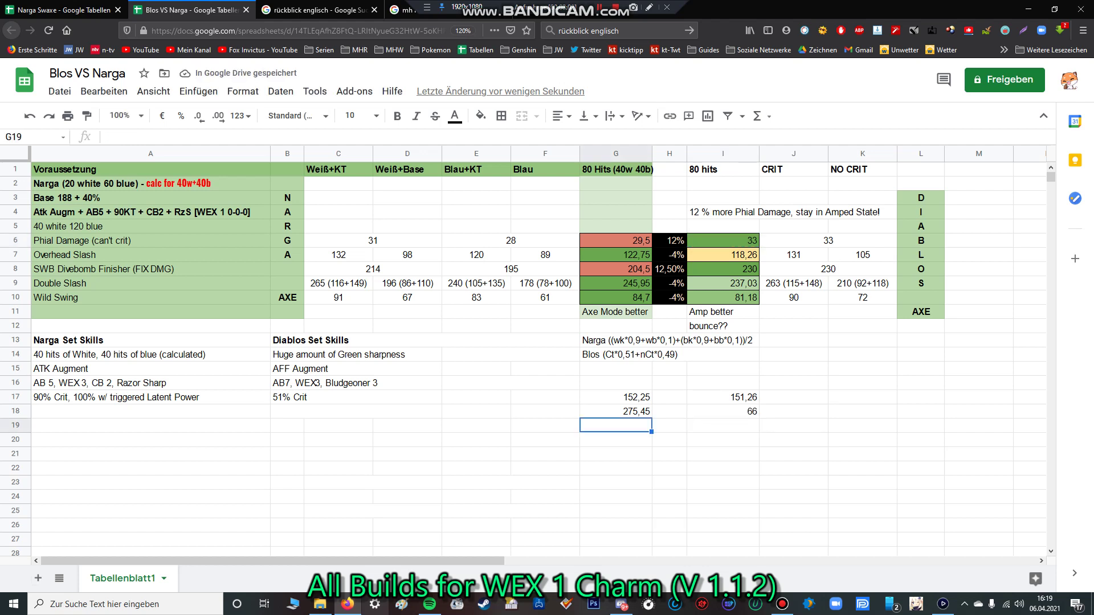
text(=)
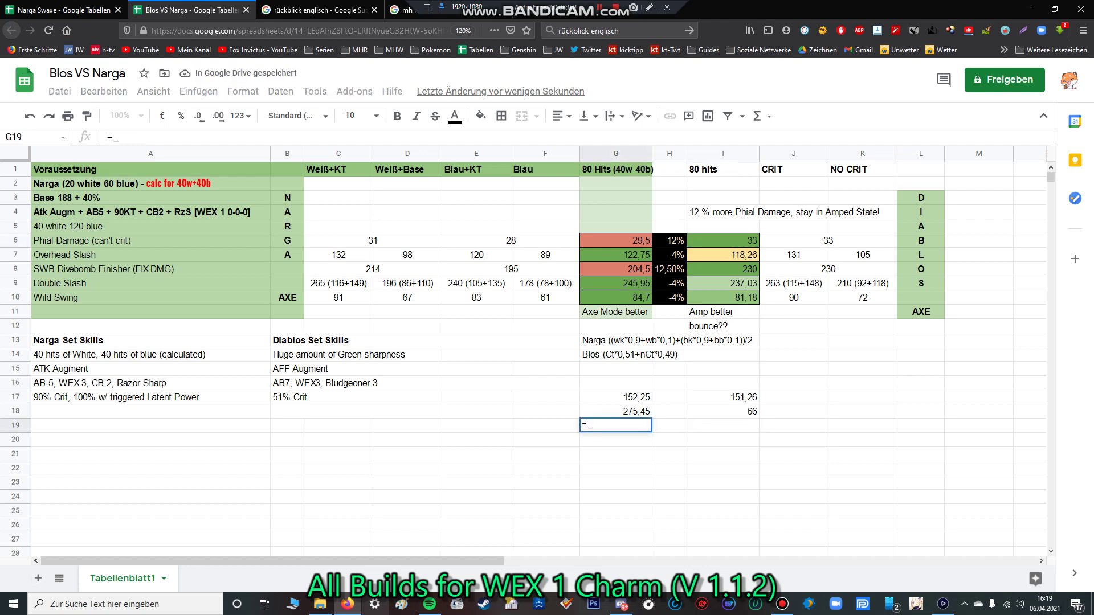
click(616, 298)
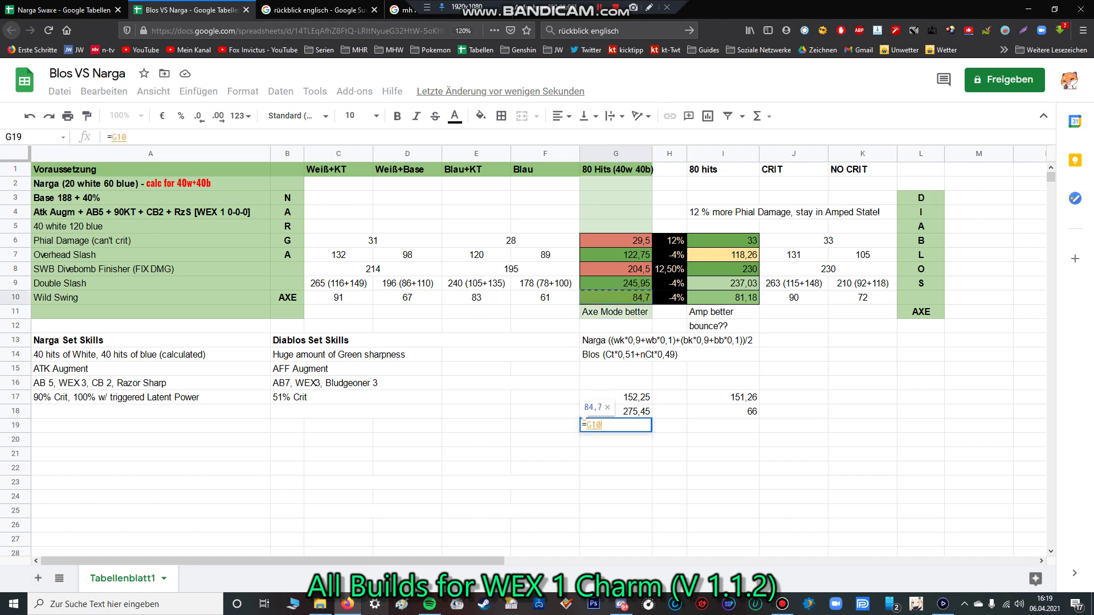
text(+)
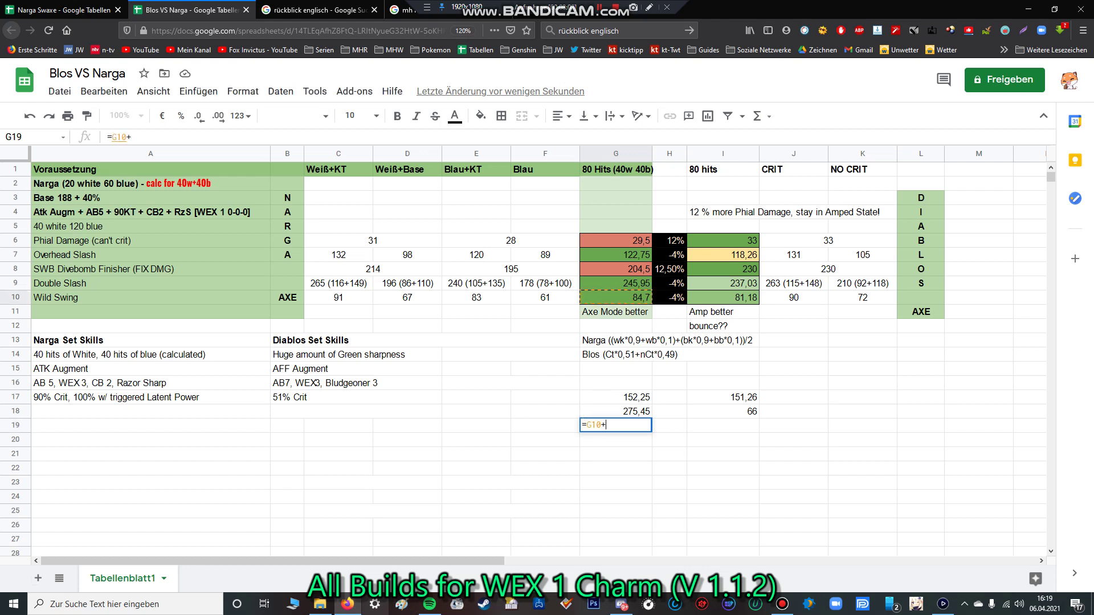
click(615, 240)
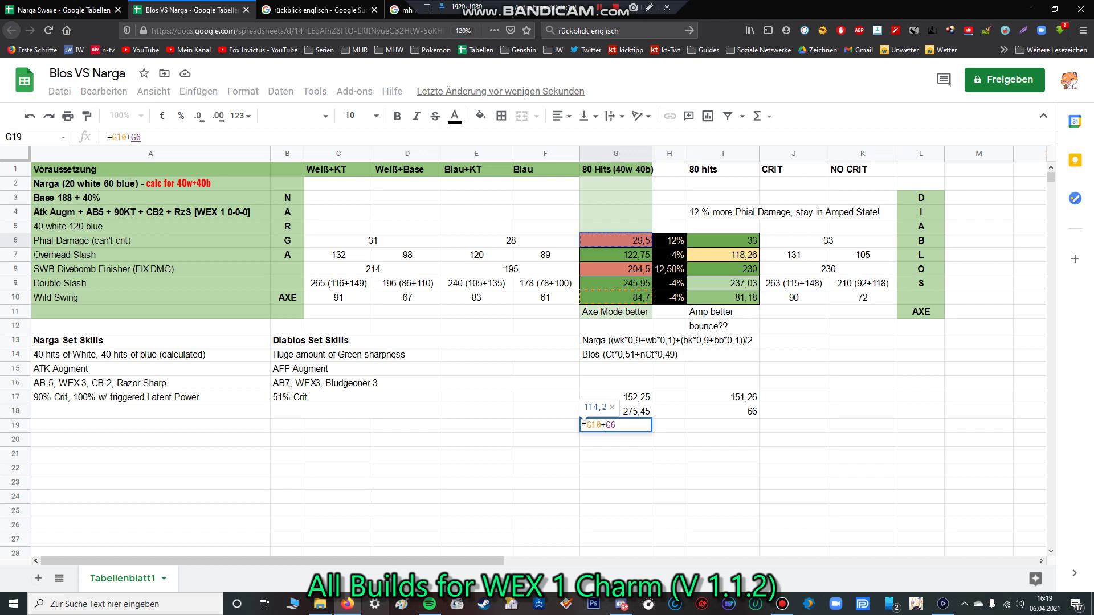
key(Return)
click(723, 425)
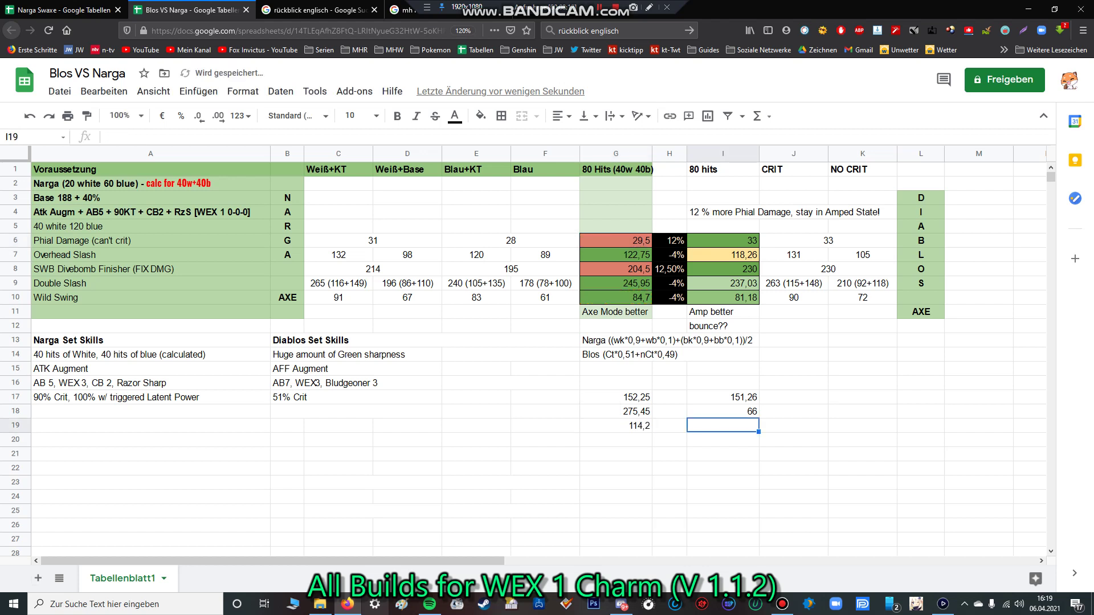
Merge cells G16:I16 above the combined damage totals.
drag(615, 368, 722, 369)
drag(615, 382, 722, 383)
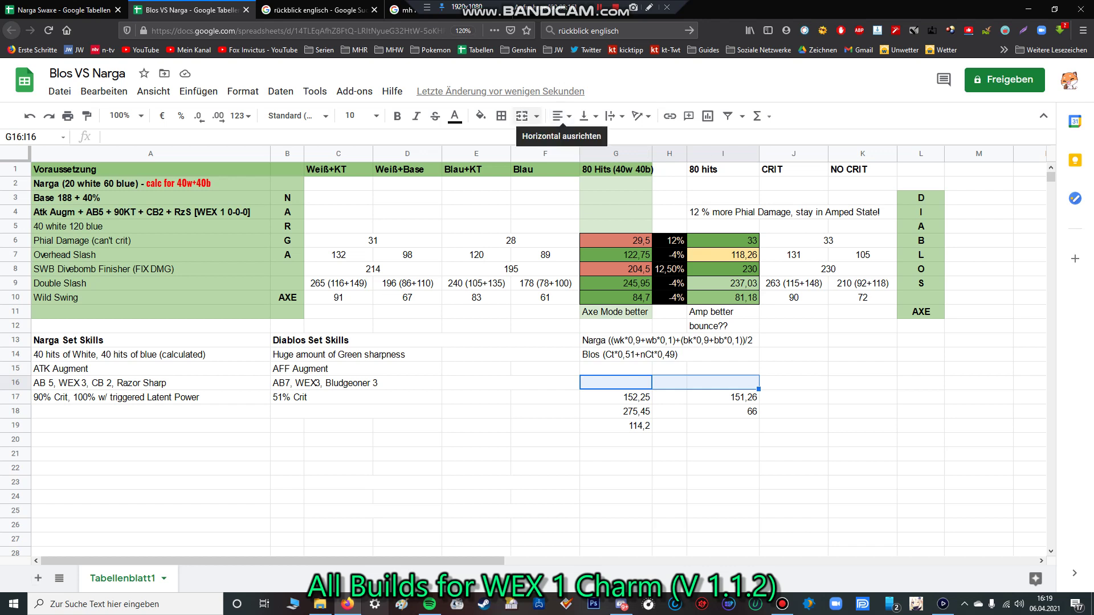
click(522, 115)
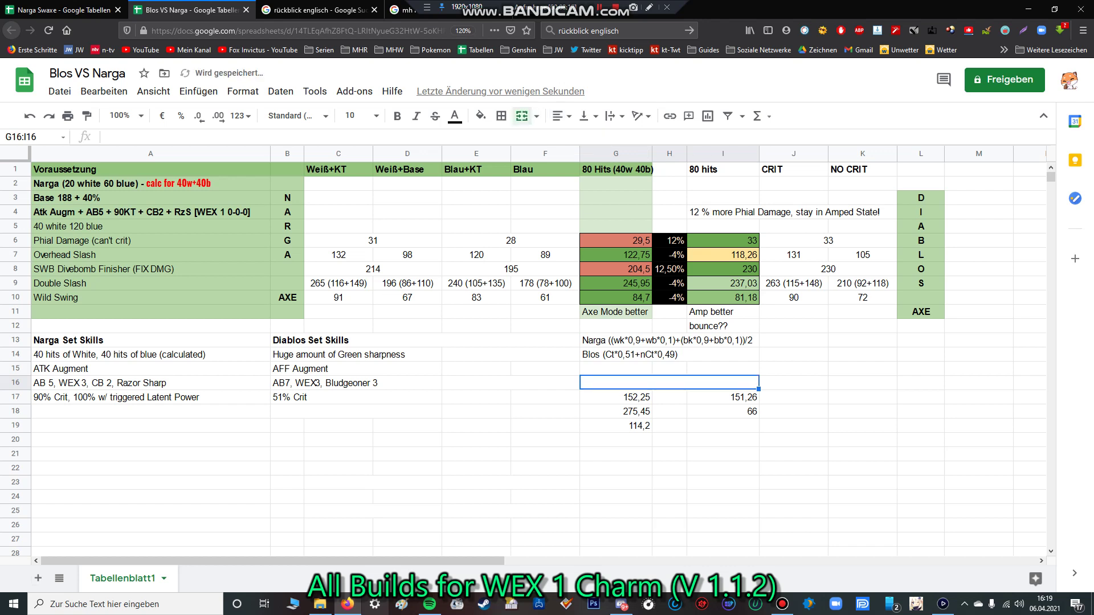
Enter the heading "Amped State" in the merged cells G16:I16 and center it.
text(Amped St)
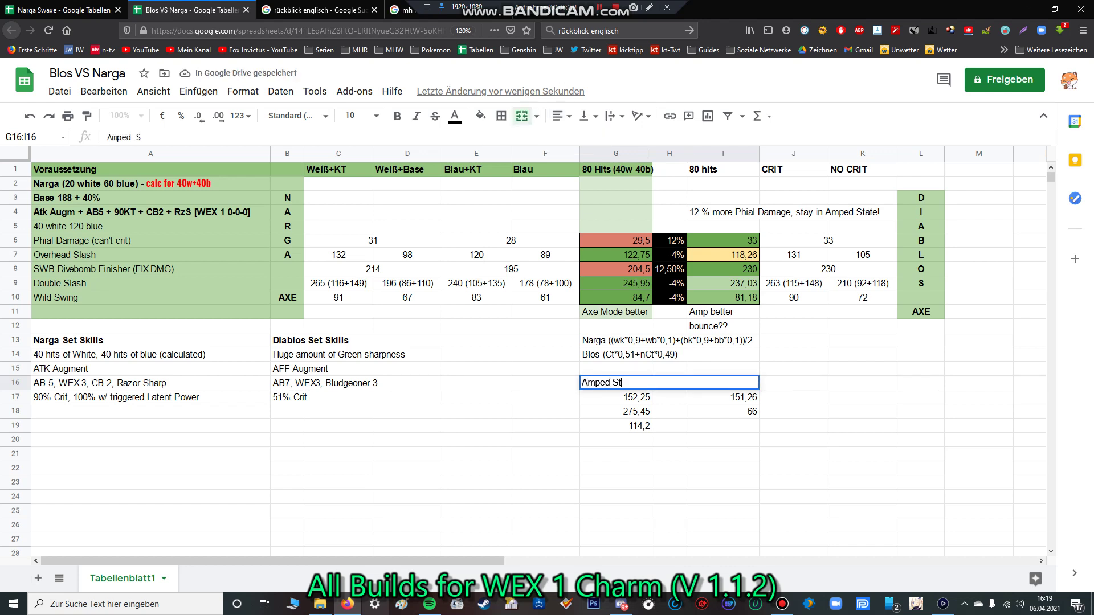
text(ate)
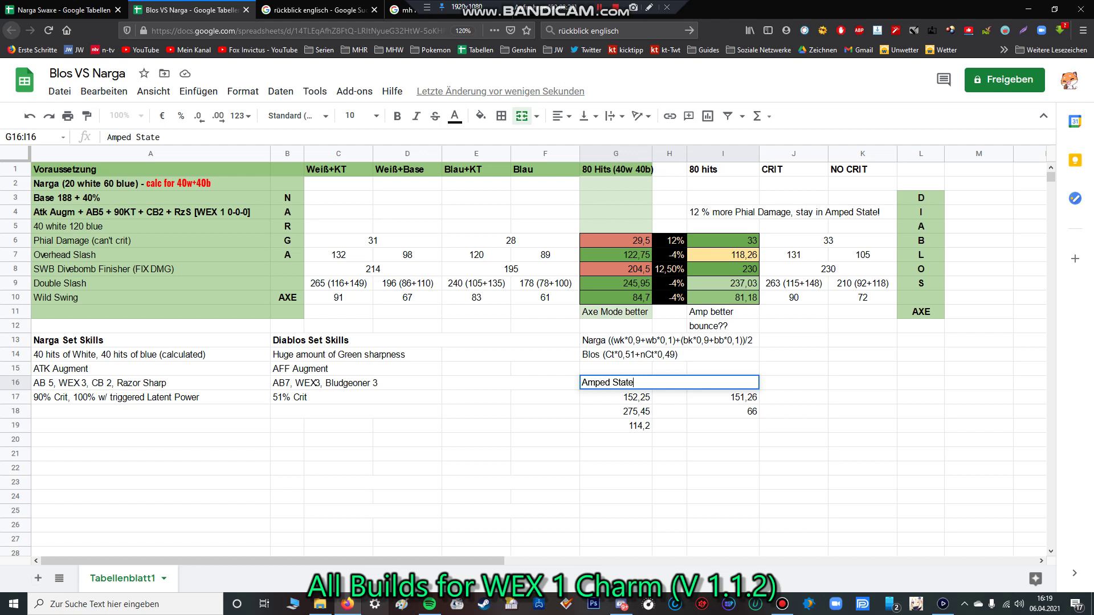
key(Return)
click(562, 117)
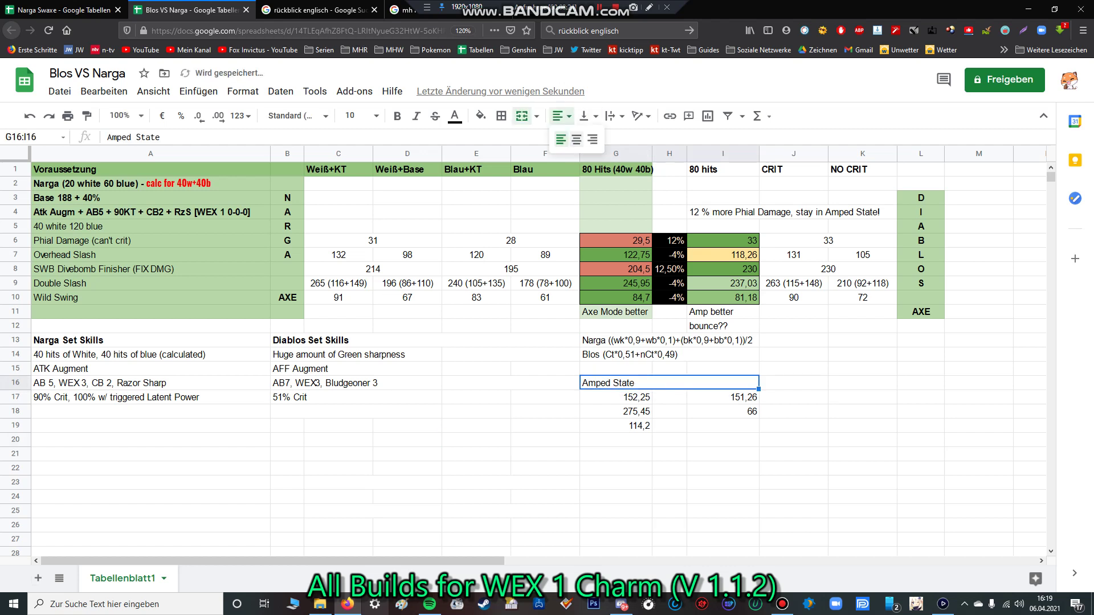
click(577, 139)
Add the Diablos phial and Wild Swing damage in I19 with =I6+I10.
click(722, 426)
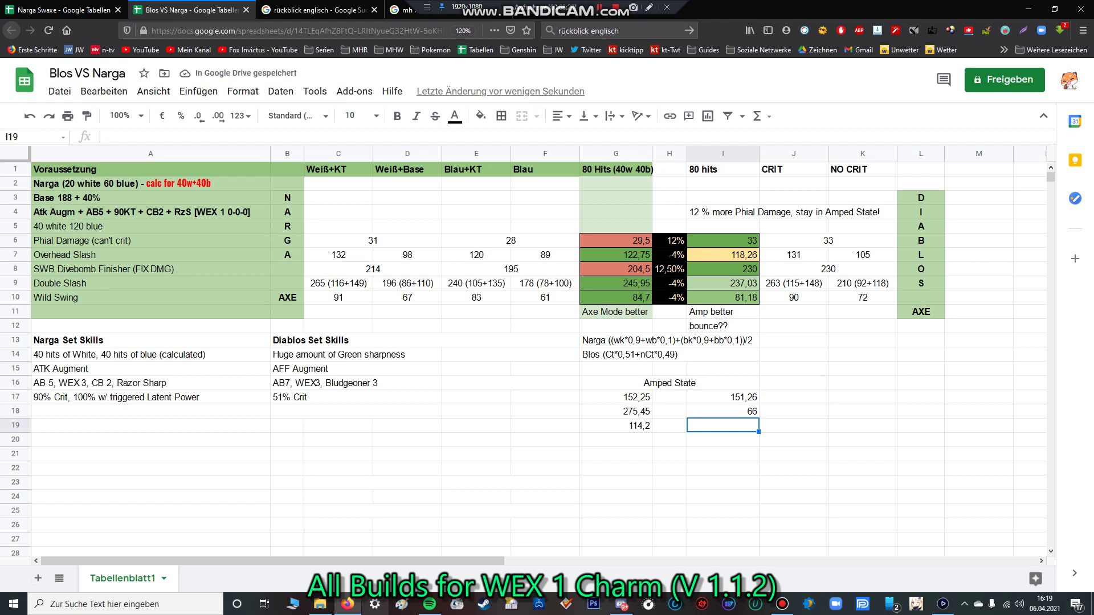
text(=I10)
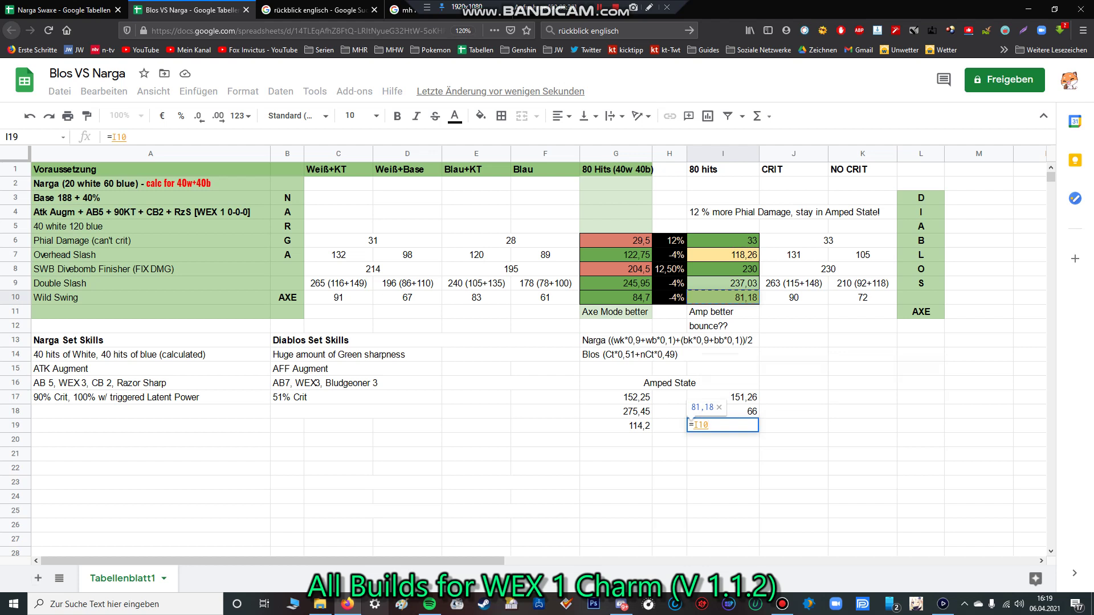
text(+)
click(723, 241)
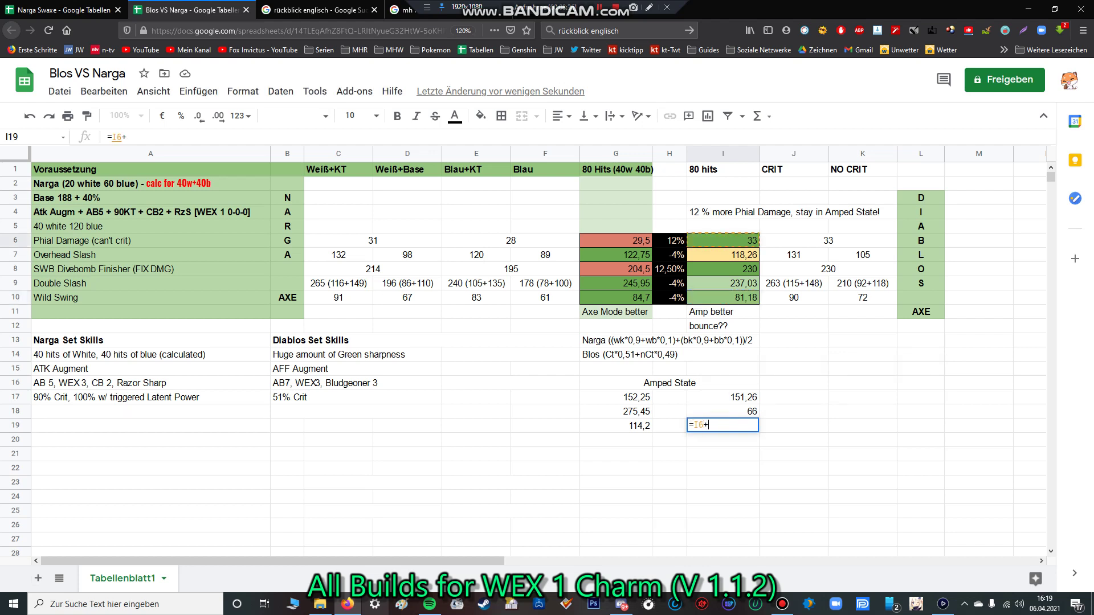
click(722, 298)
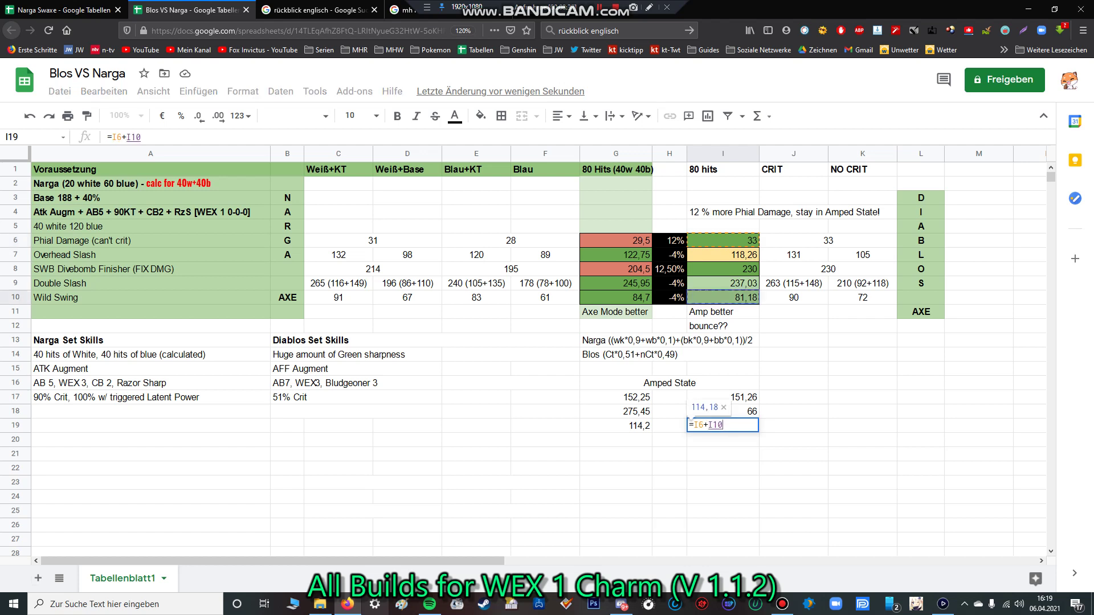
key(Return)
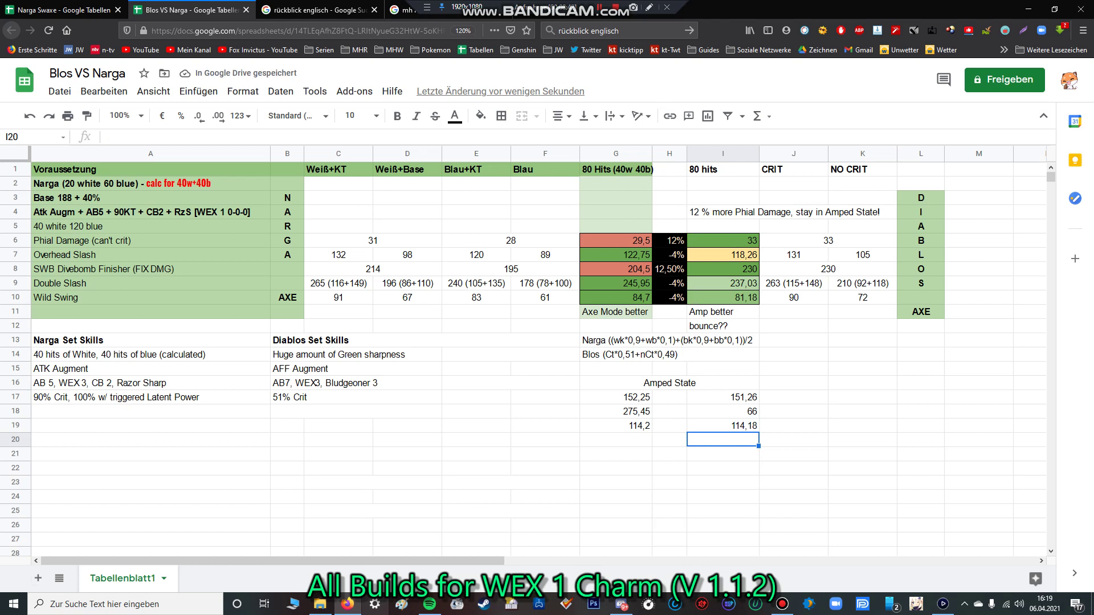
Fill the Diablos-to-Narga ratio formula =I17/G17 from H17 down through H19.
click(722, 411)
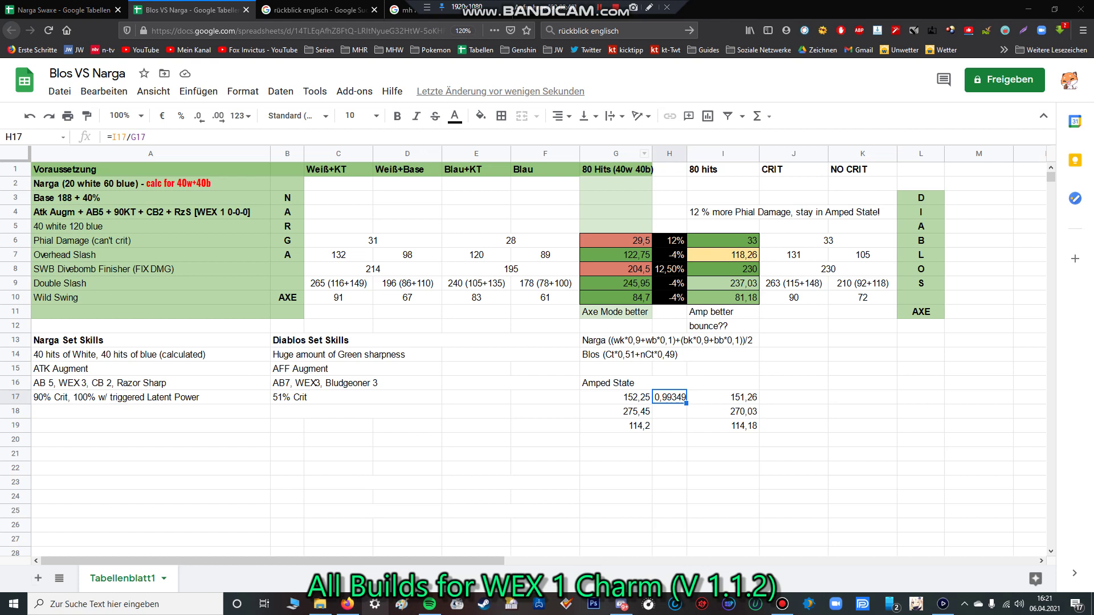
key(shift+Down)
key(shift+Down)
key(ctrl+d)
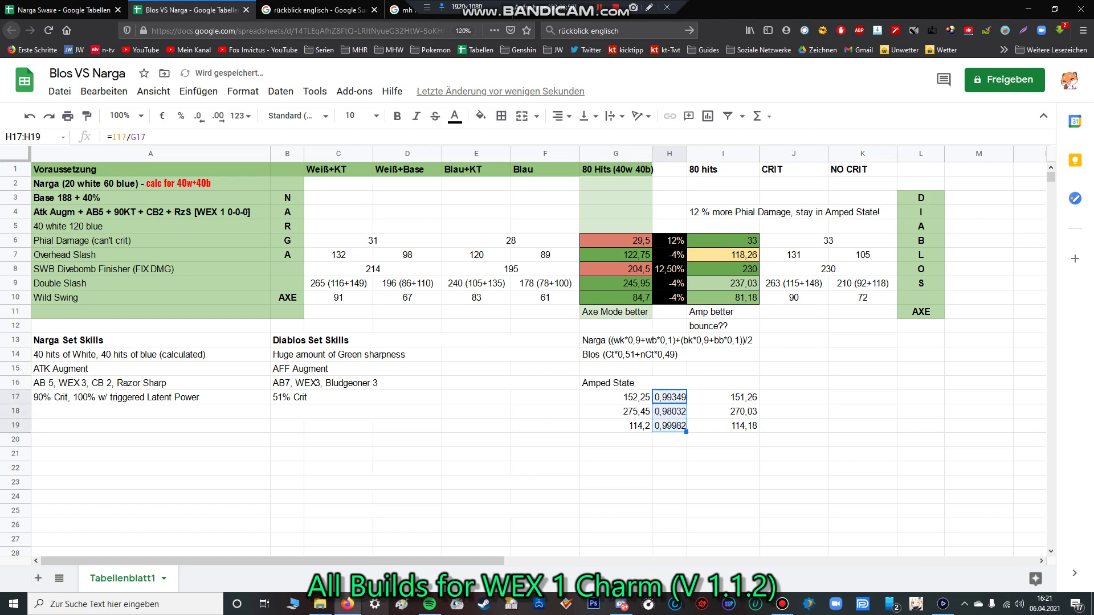
click(722, 454)
Check the ratios in H17:H19 and enter the note -1-2% in H21.
click(669, 425)
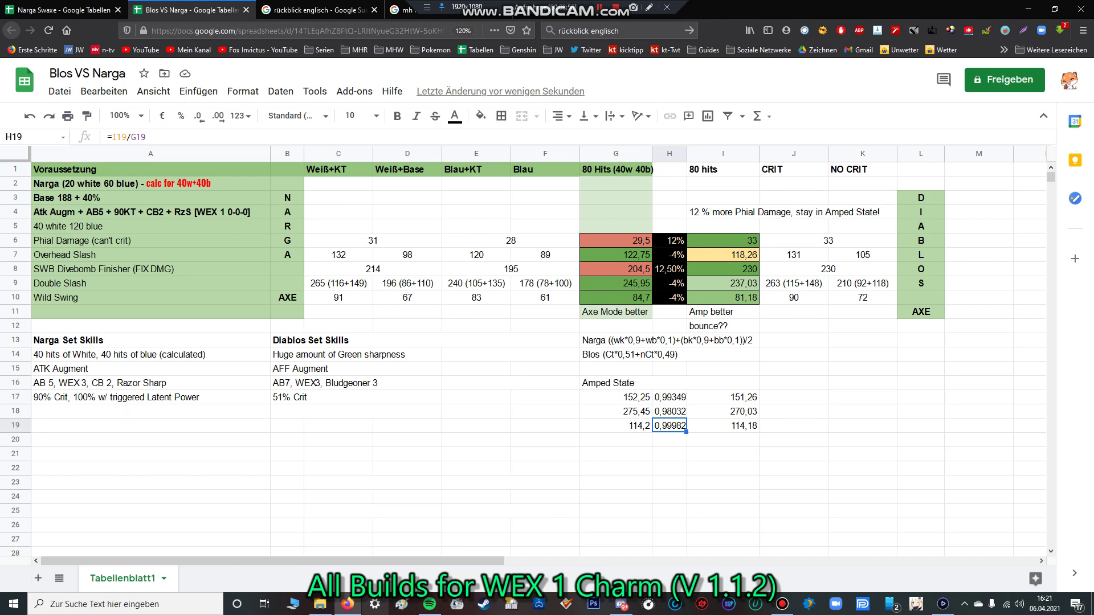
click(669, 411)
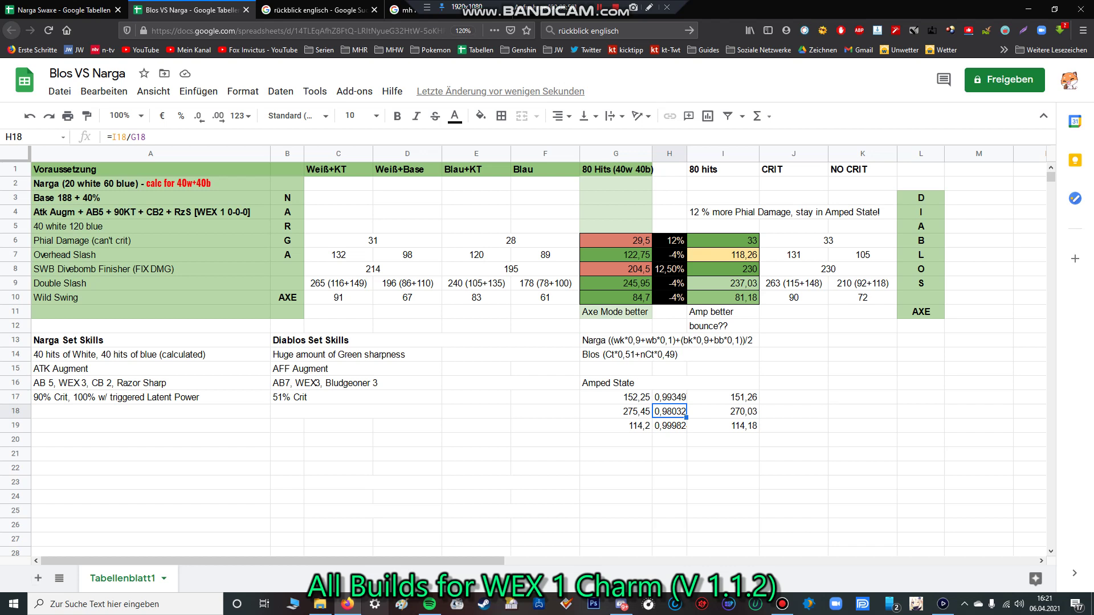
click(670, 397)
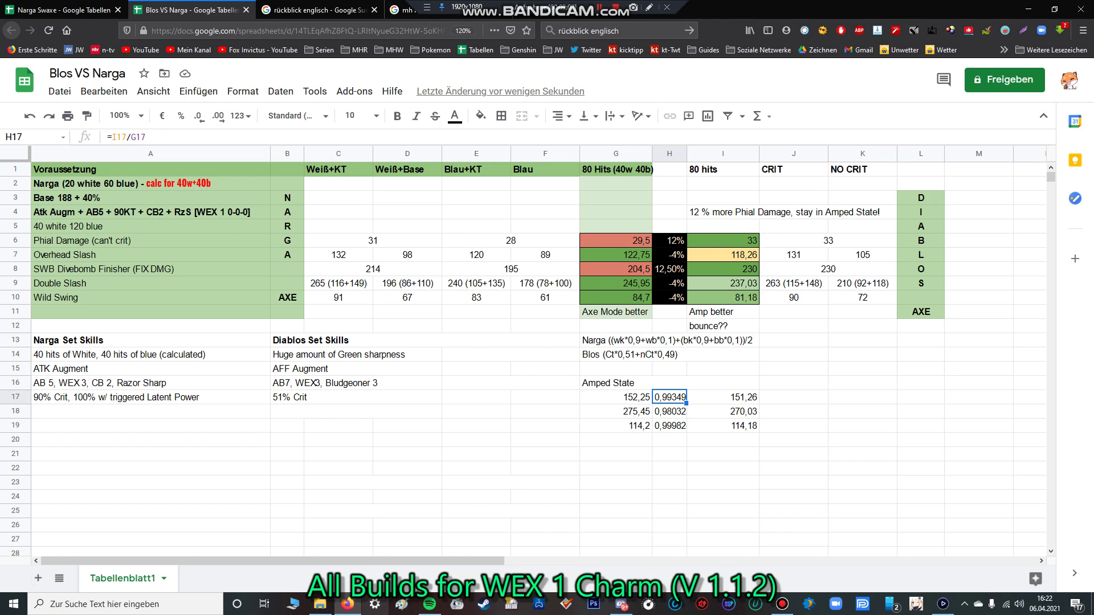
key(Down)
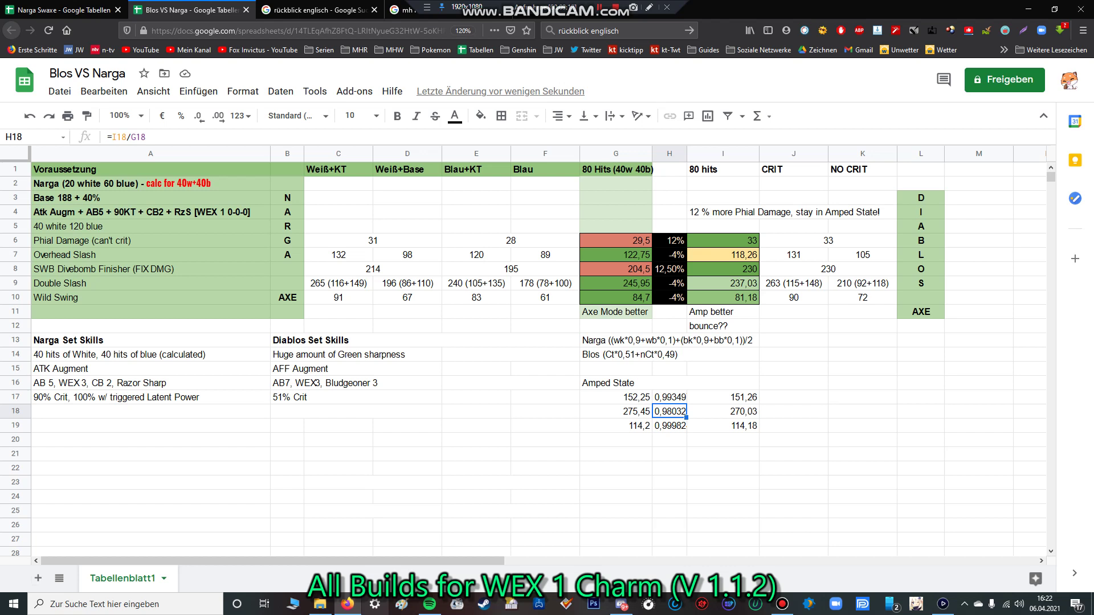
click(669, 454)
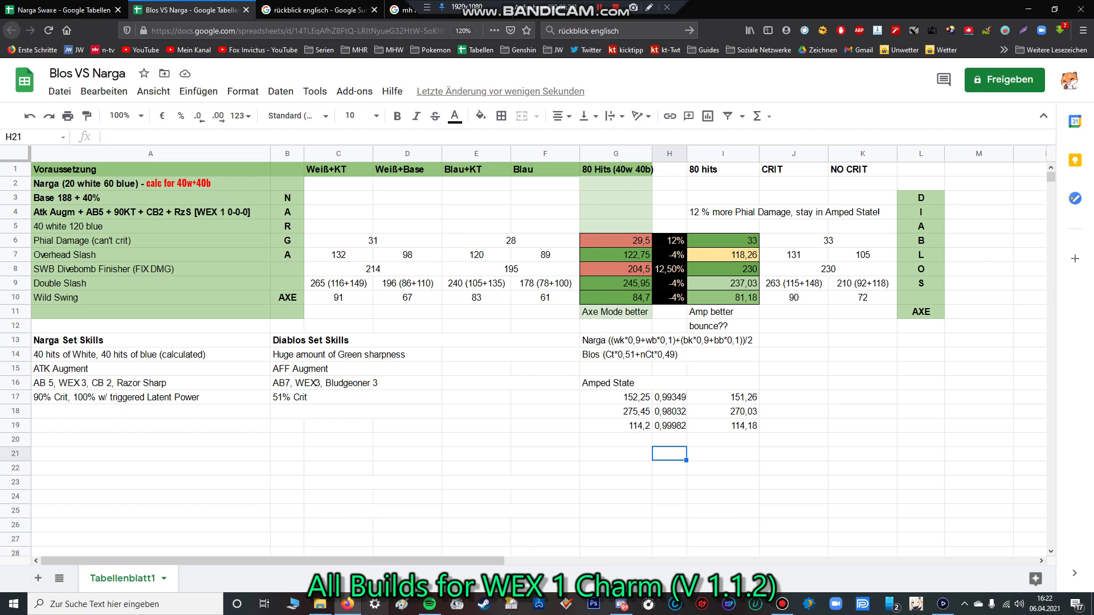
text(-1-2)
click(616, 454)
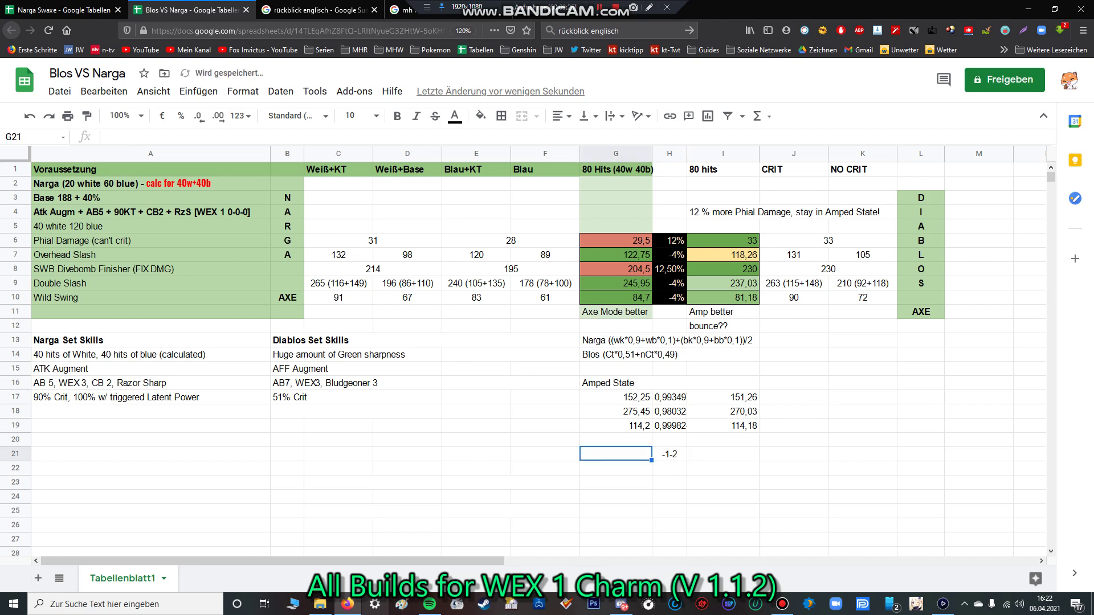
click(669, 454)
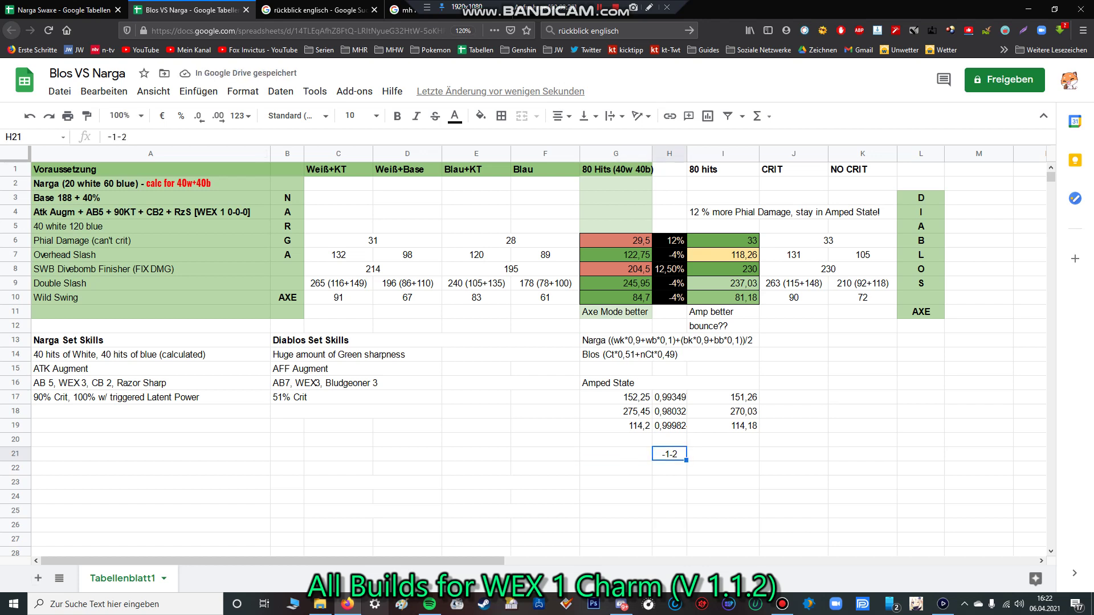
click(127, 137)
text(%)
click(722, 397)
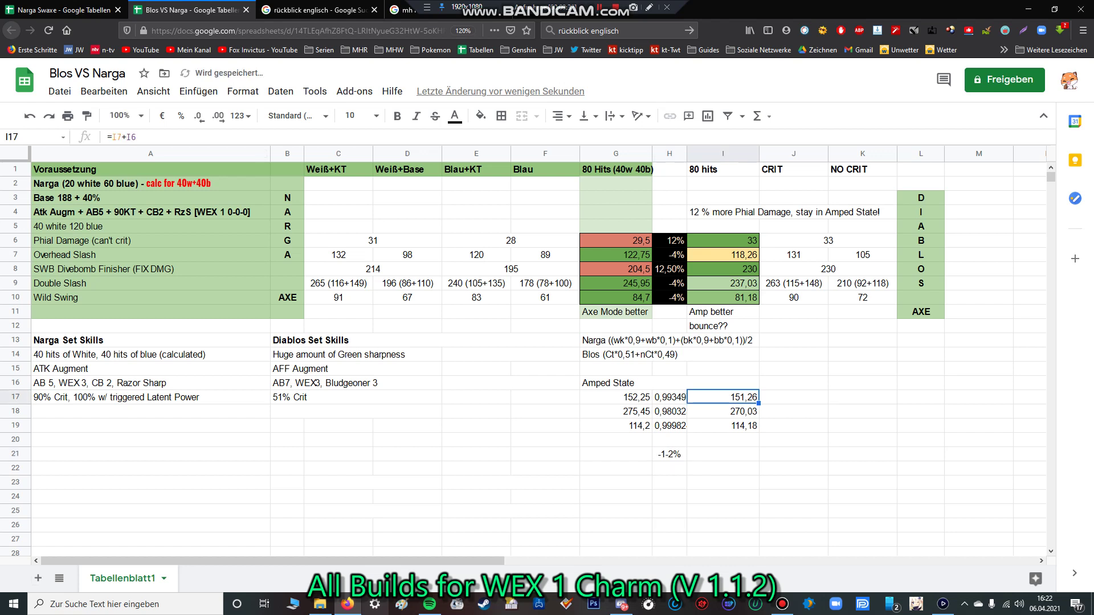
click(670, 454)
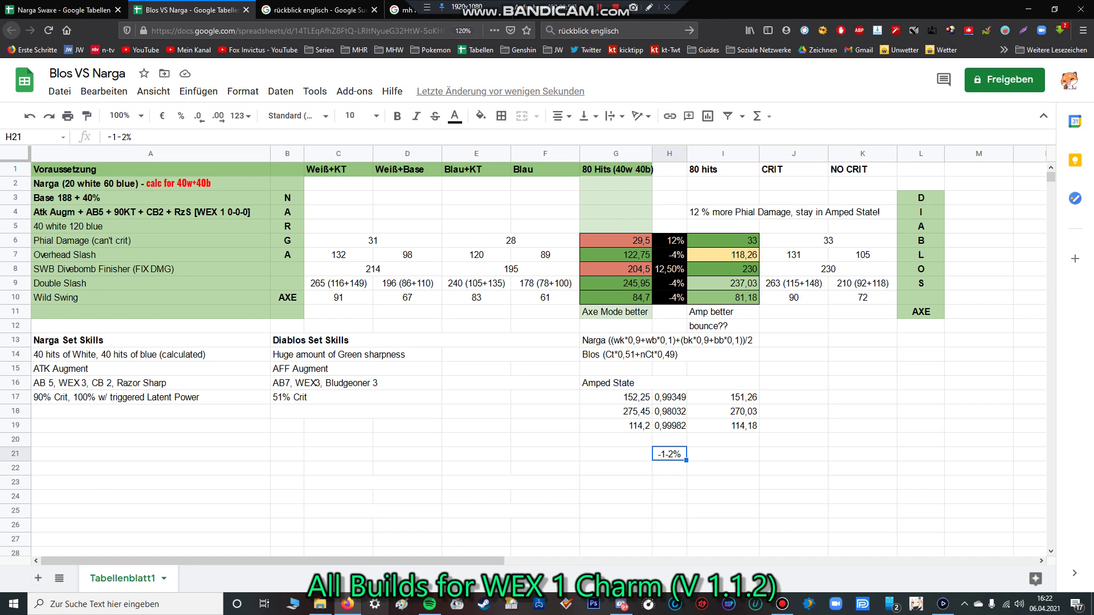
click(615, 7)
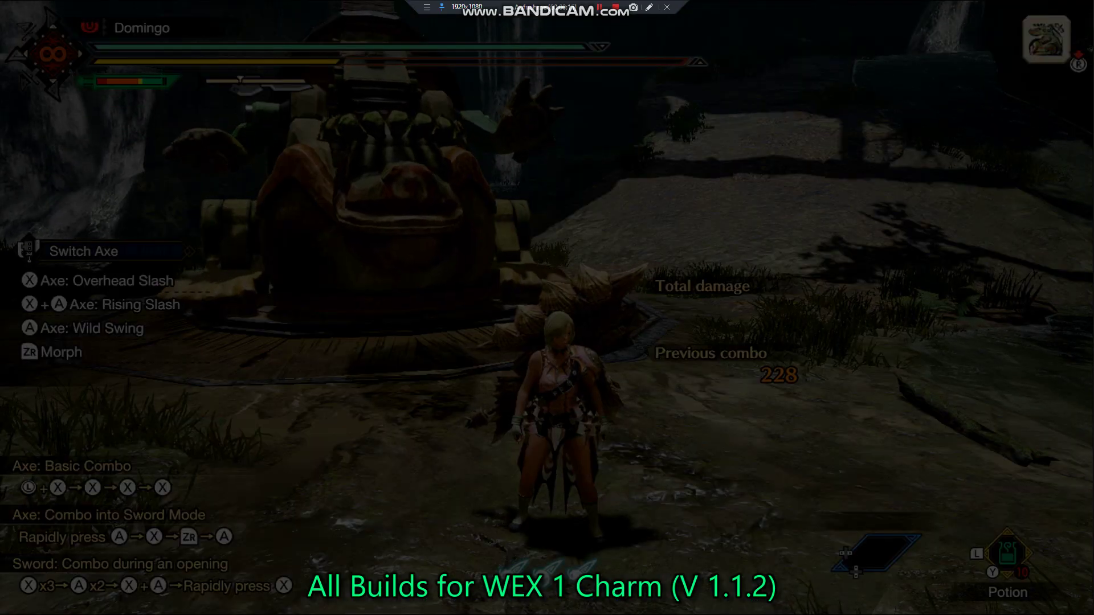
key(super+d)
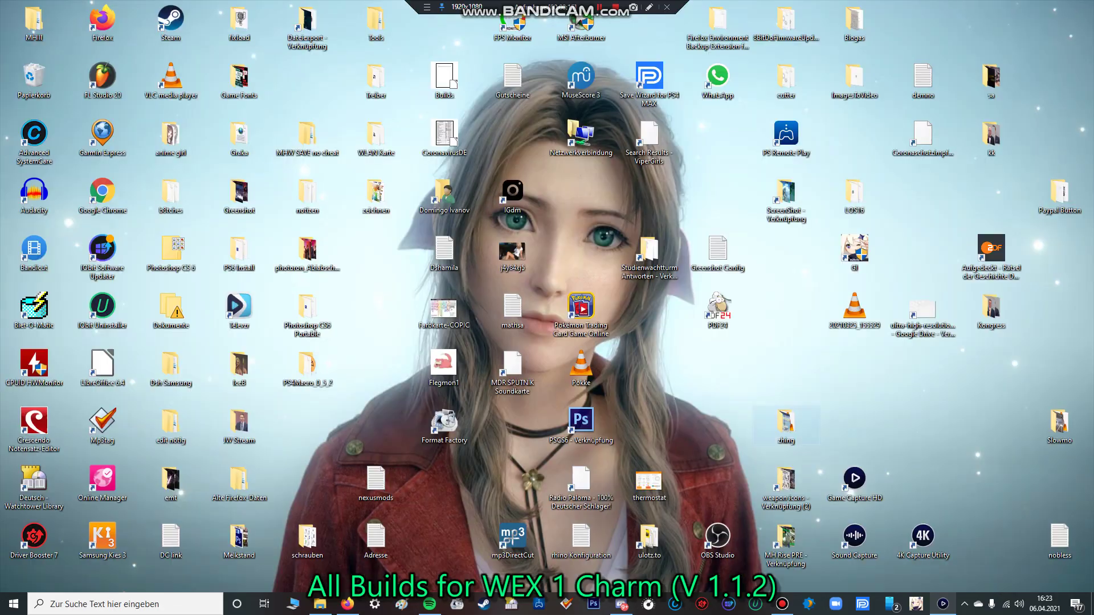
click(347, 604)
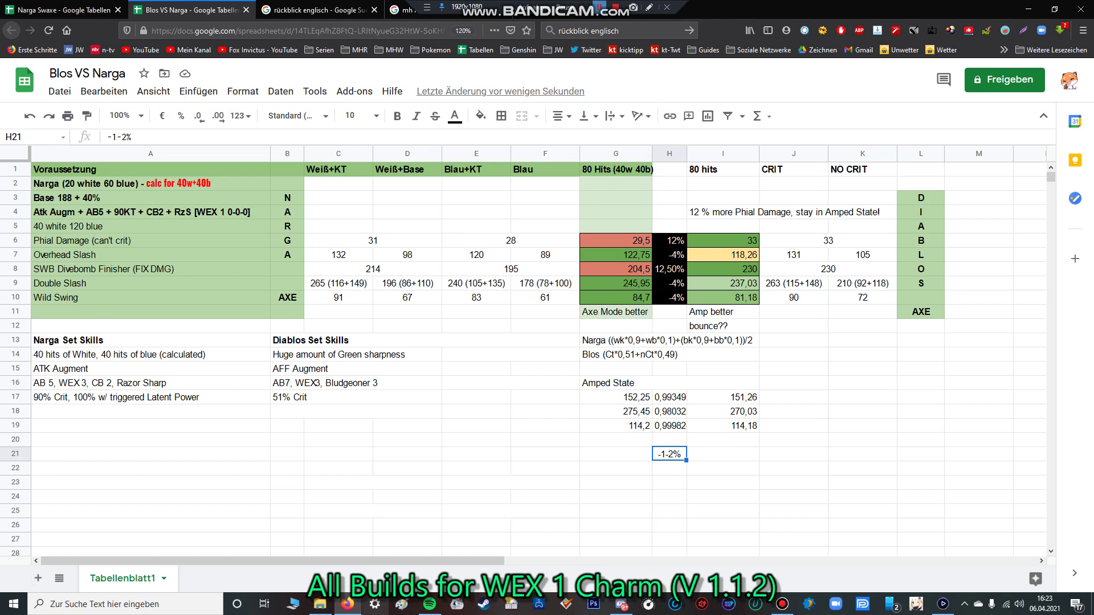
click(374, 604)
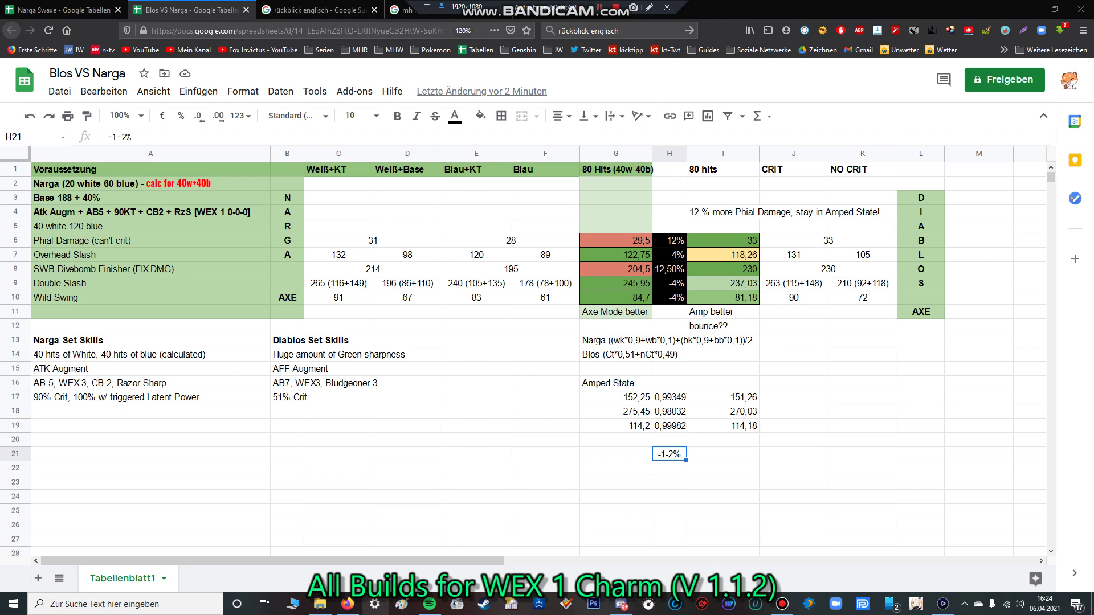
click(723, 326)
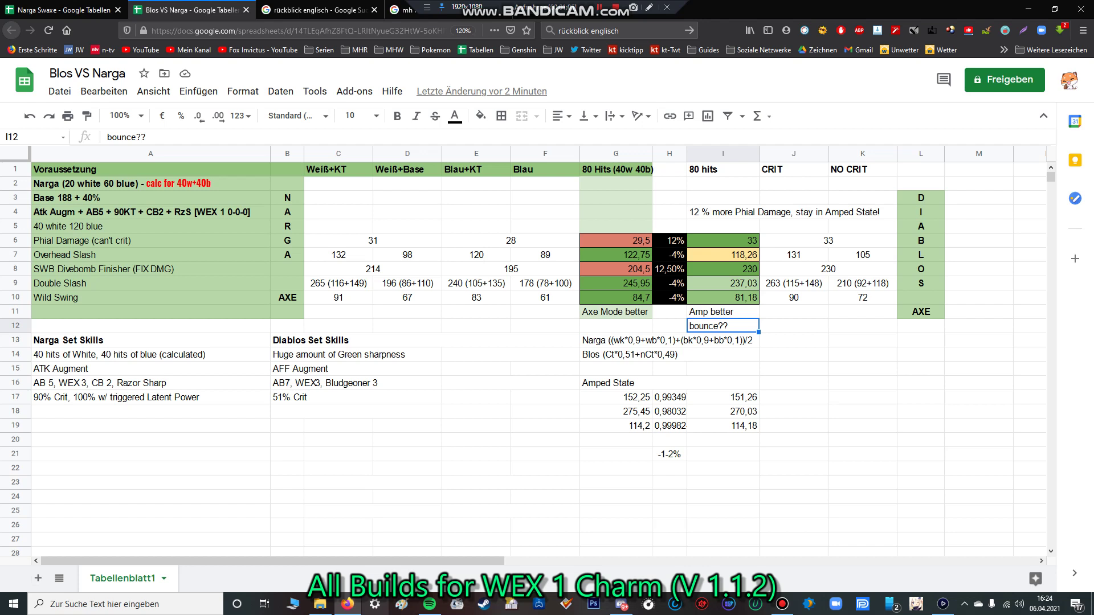
click(599, 8)
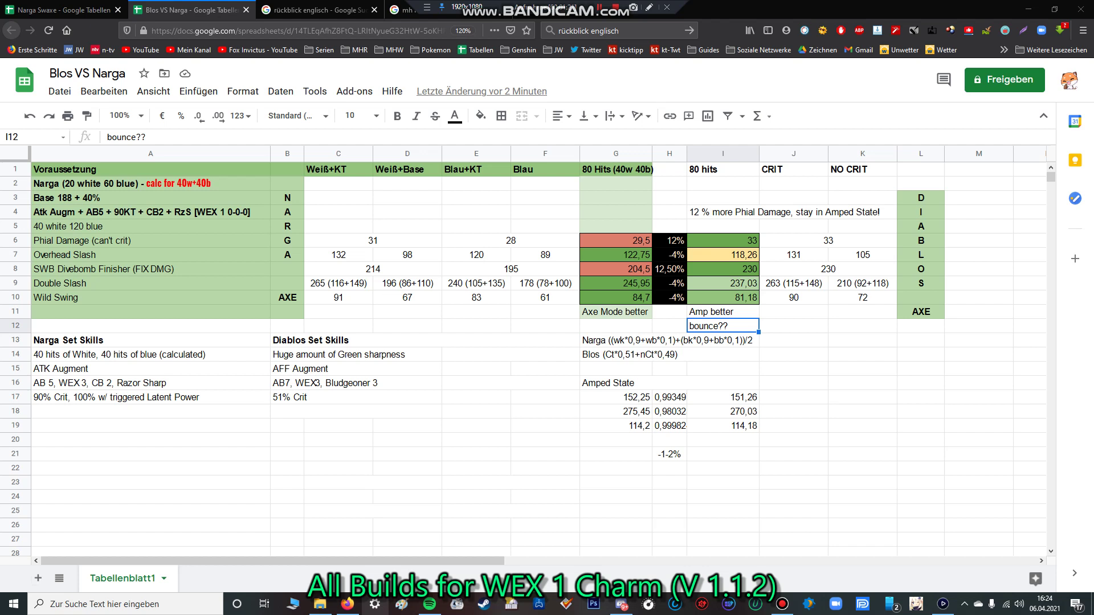
Add the note "poison status" in G12, under the Narga remark "Axe Mode better".
click(615, 326)
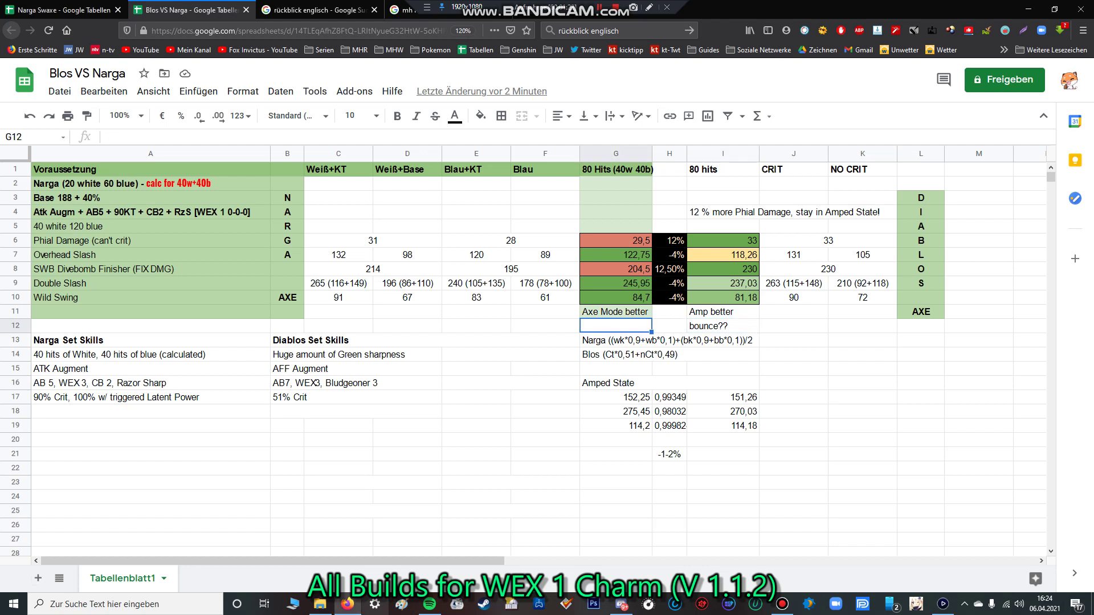
text(poiso)
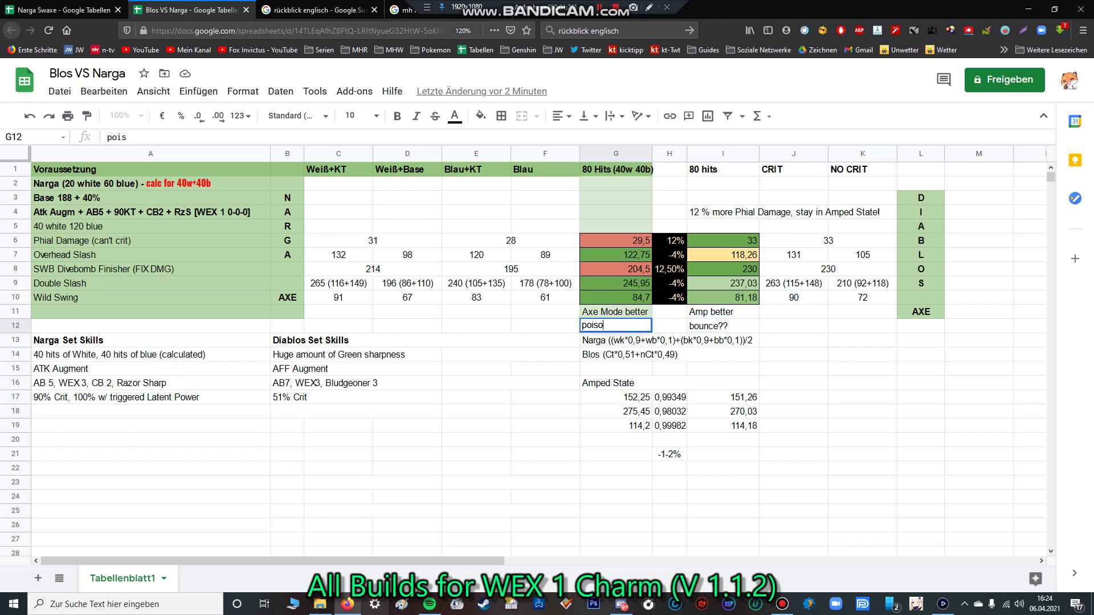
text(n status)
click(794, 355)
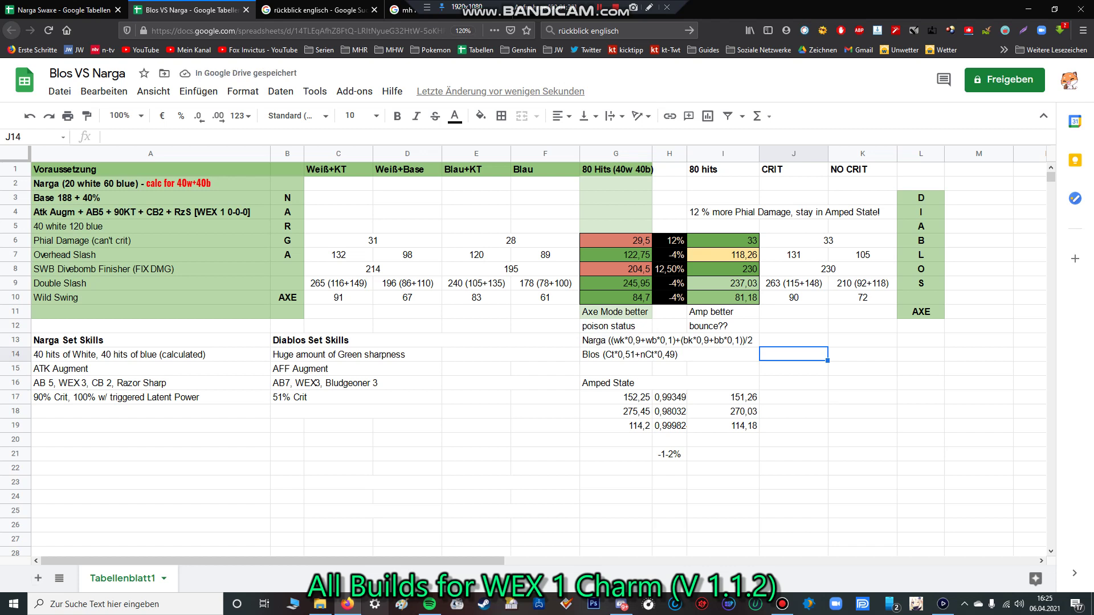
click(615, 326)
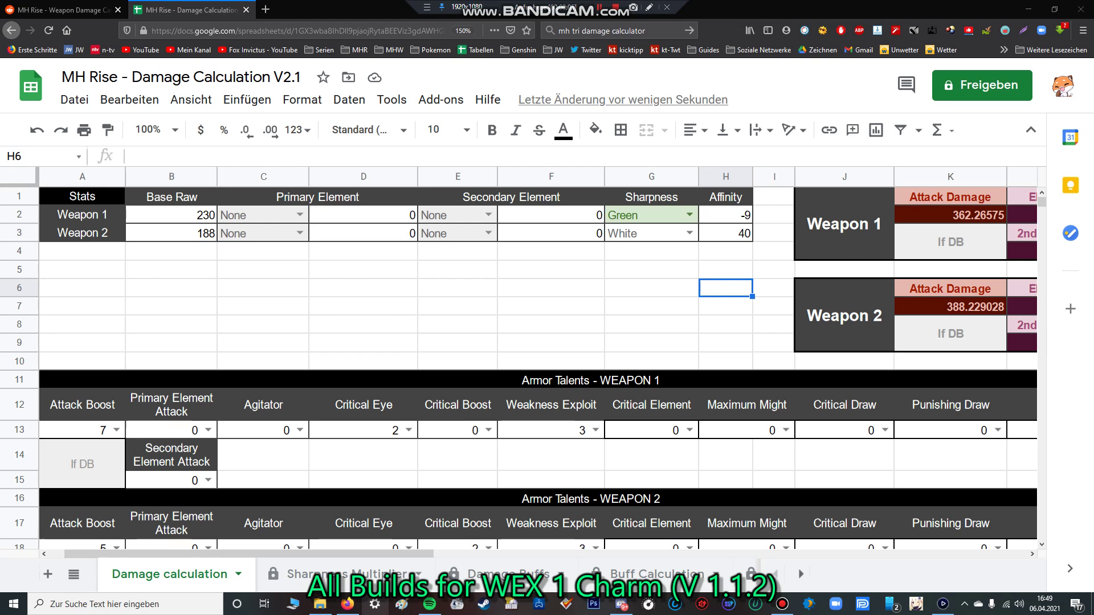
Examine both weapons' stats, armor talents and total damage comparison in the MH Rise - Damage Calculation V2.1 spreadsheet.
scroll(523, 368, down, 2)
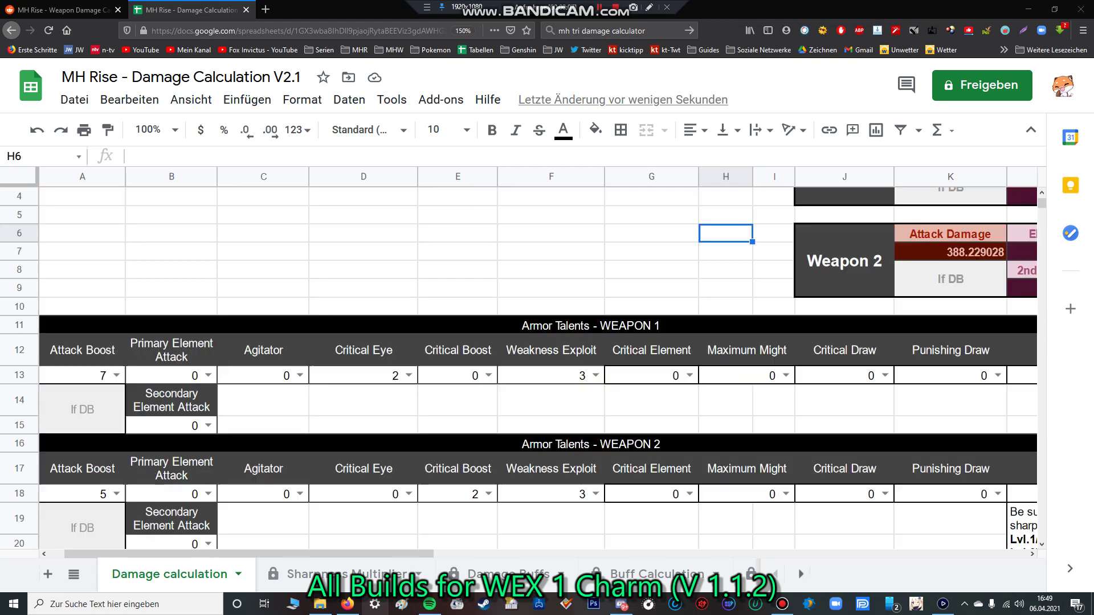
scroll(523, 368, down, 2)
scroll(523, 368, up, 4)
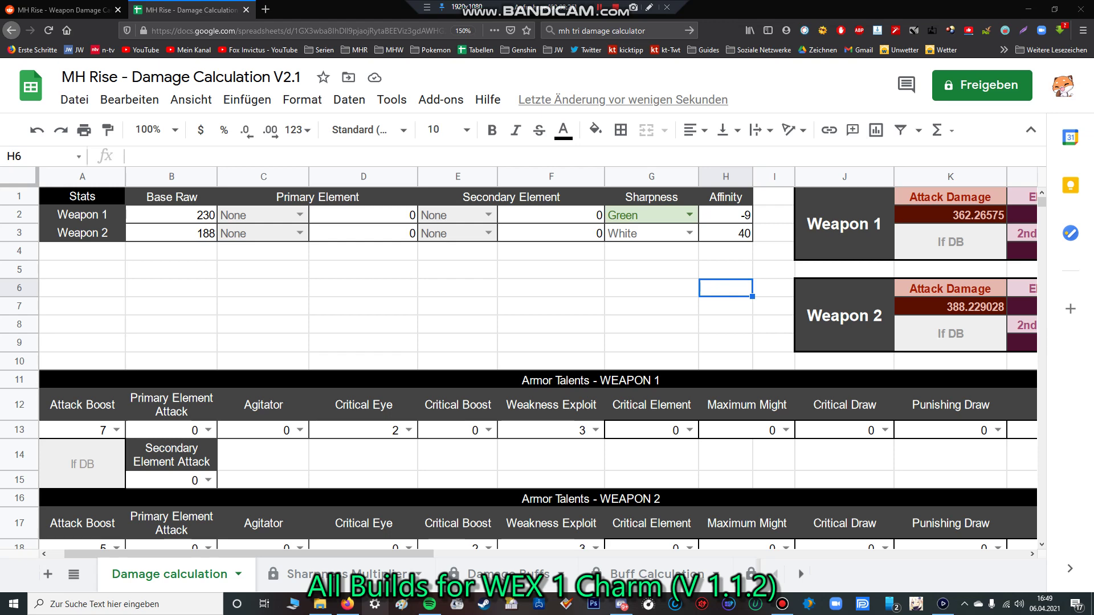
scroll(523, 368, down, 1)
scroll(523, 368, down, 1)
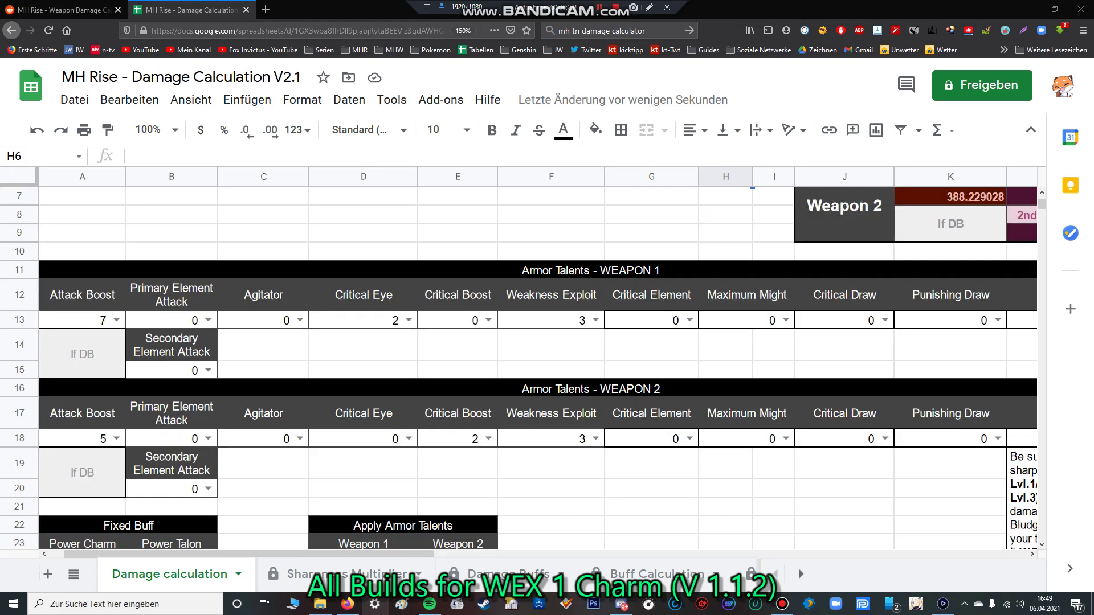
scroll(523, 368, up, 2)
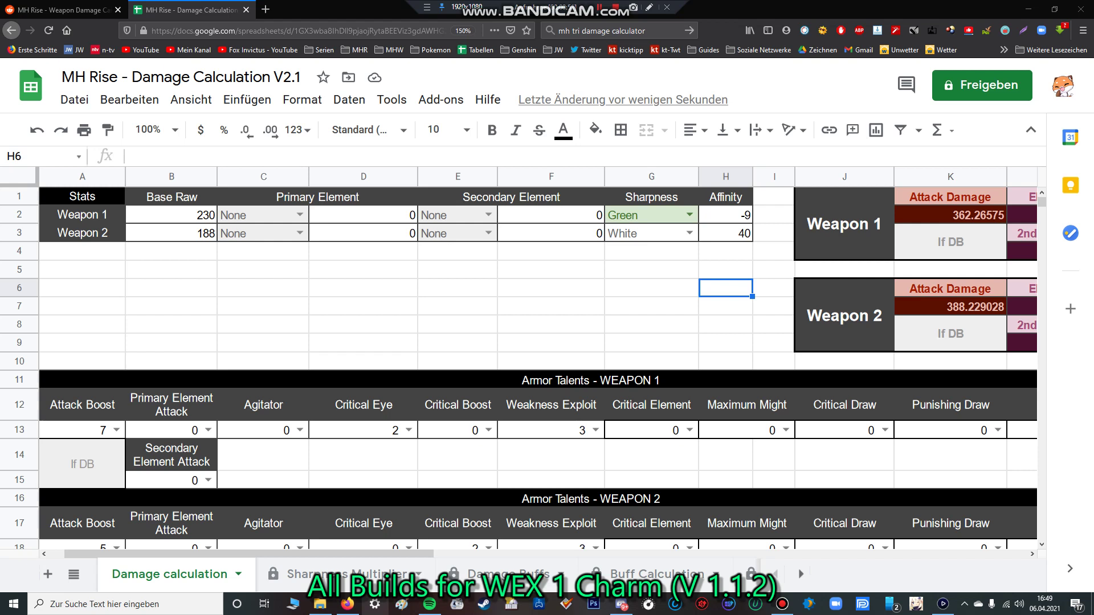
drag(259, 553, 324, 554)
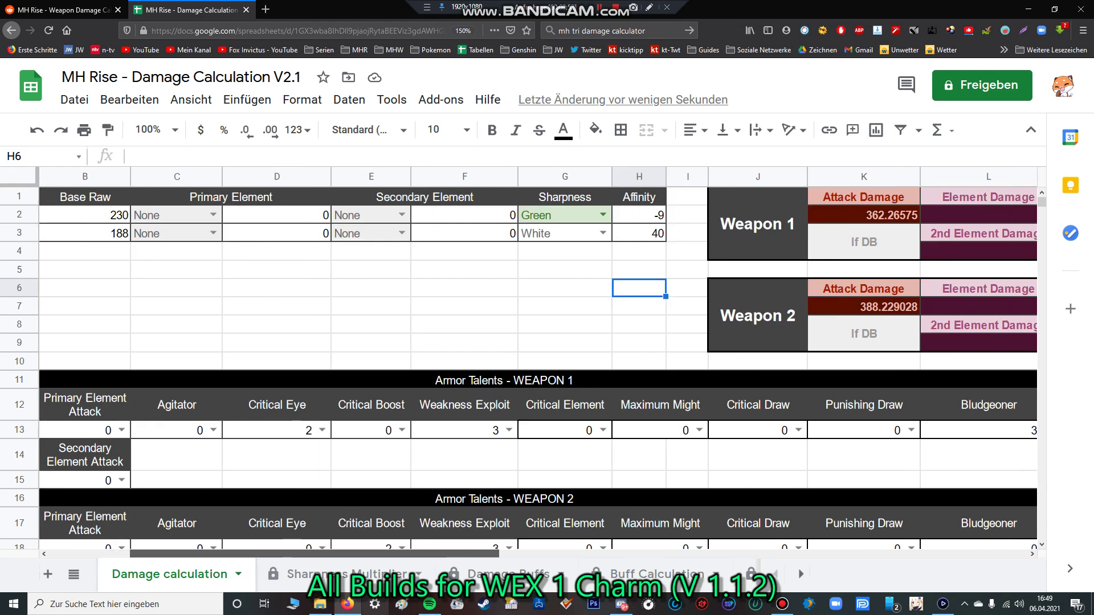
scroll(535, 359, right, 4)
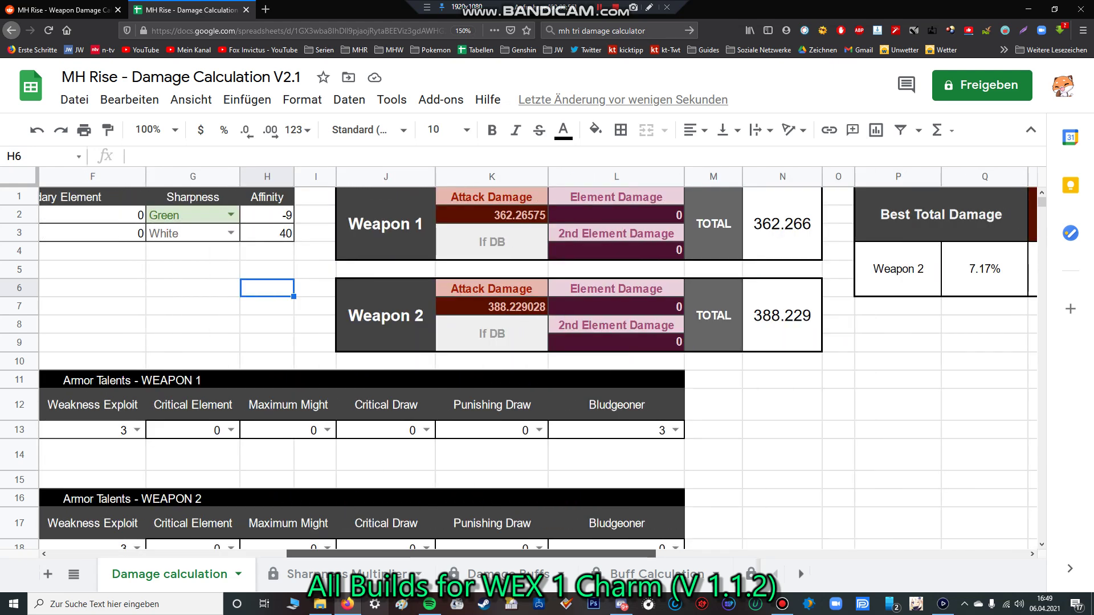
Compare both weapons' damage totals and Best Total Damage result with their base raw, sharpness and affinity stats.
scroll(536, 358, right, 2)
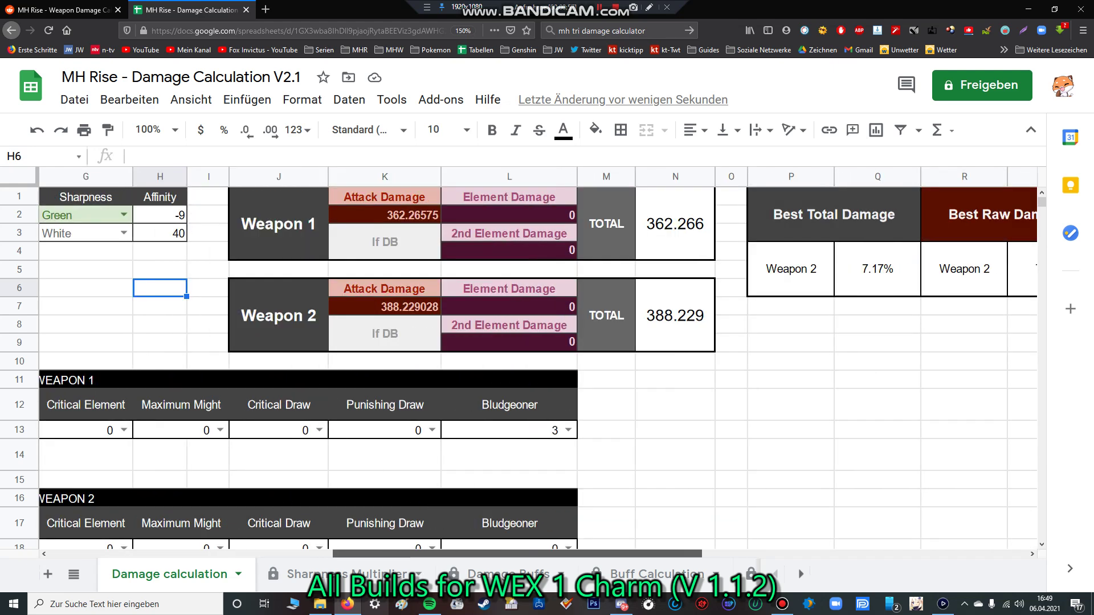
scroll(535, 359, right, 2)
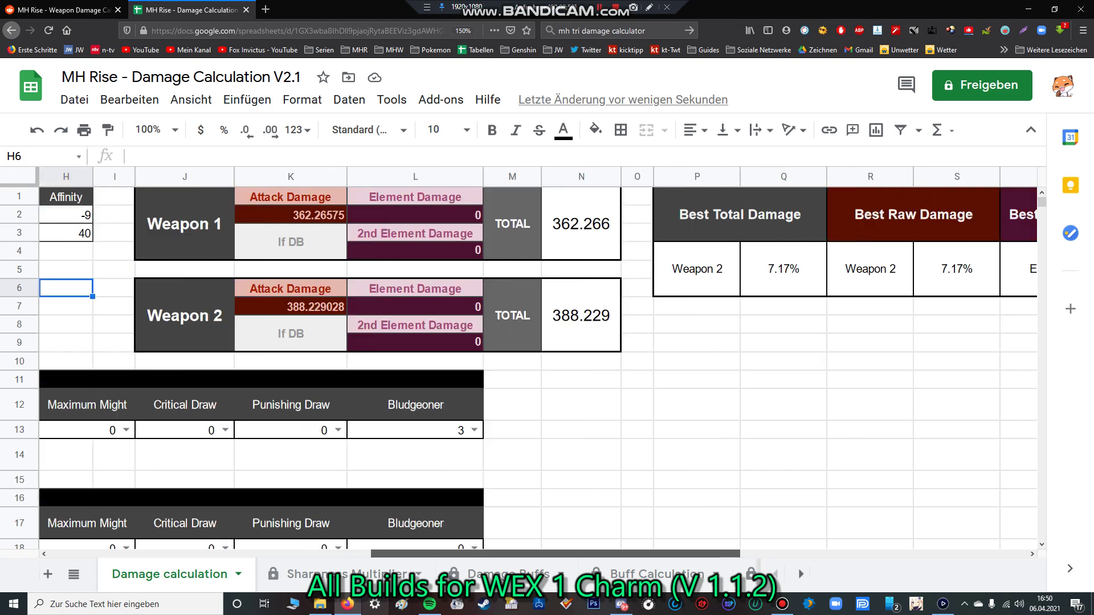
scroll(536, 359, left, 8)
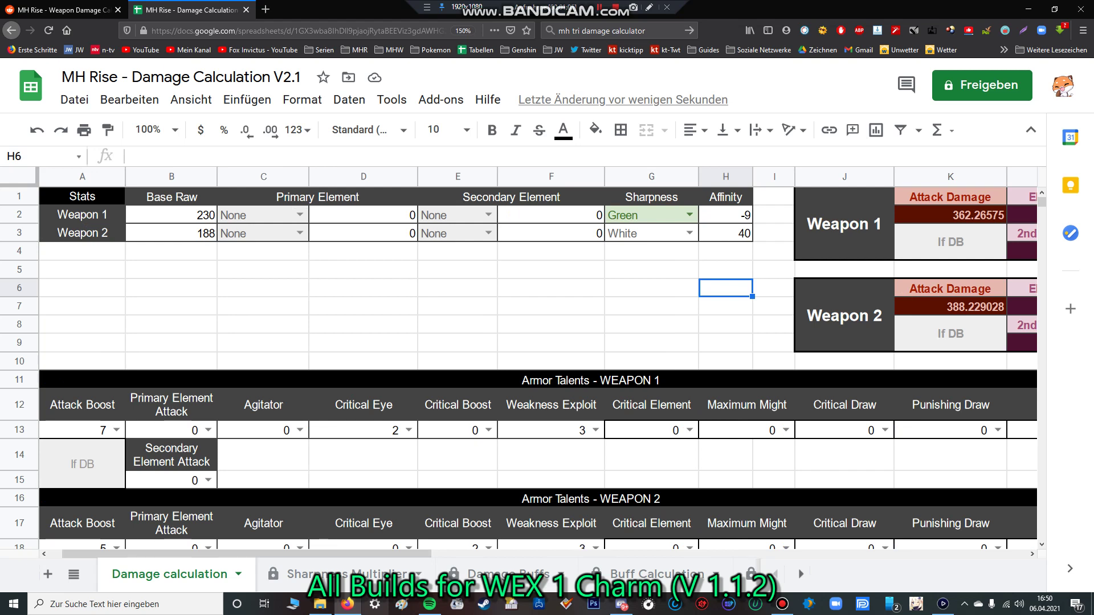
click(171, 215)
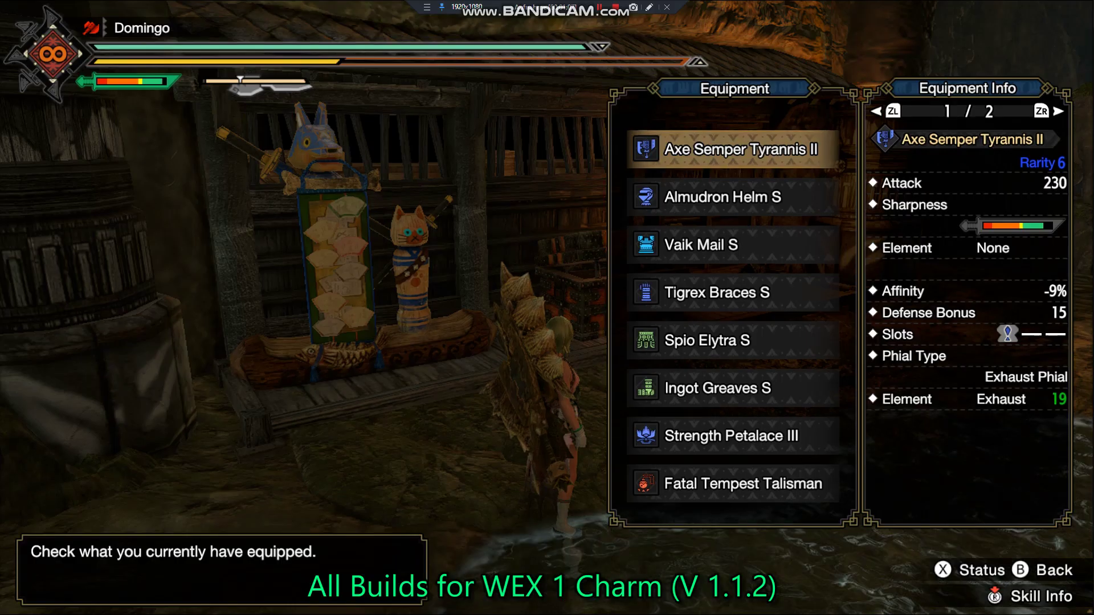
Switch to Monster Hunter Rise and inspect the equipped Axe Semper Tyrannis II build's equipment info.
key(Up)
key(Up)
key(Up)
key(Up)
key(Up)
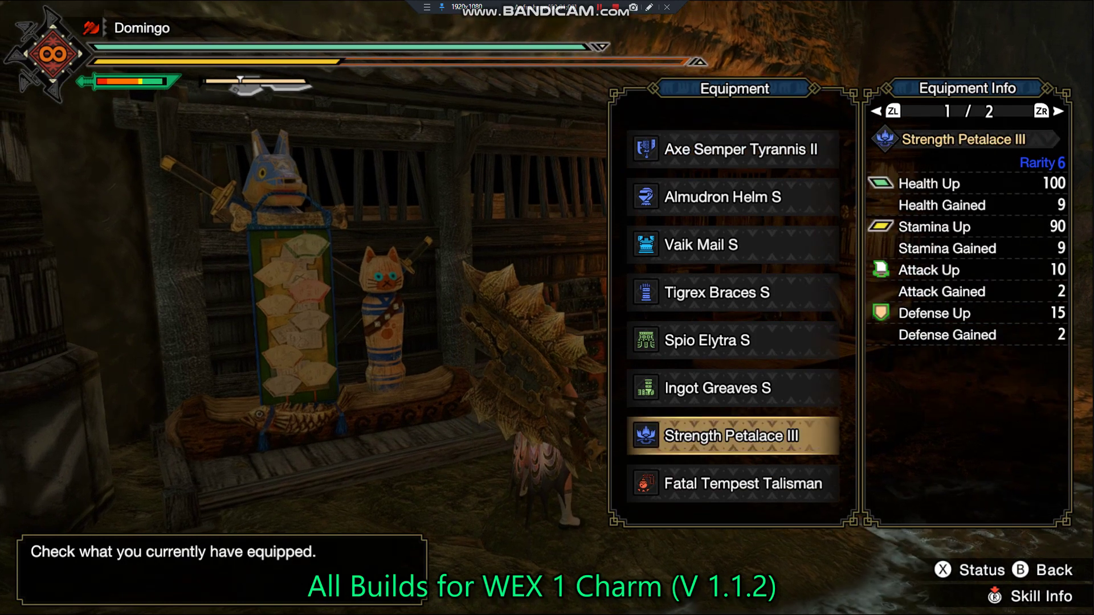
key(Up)
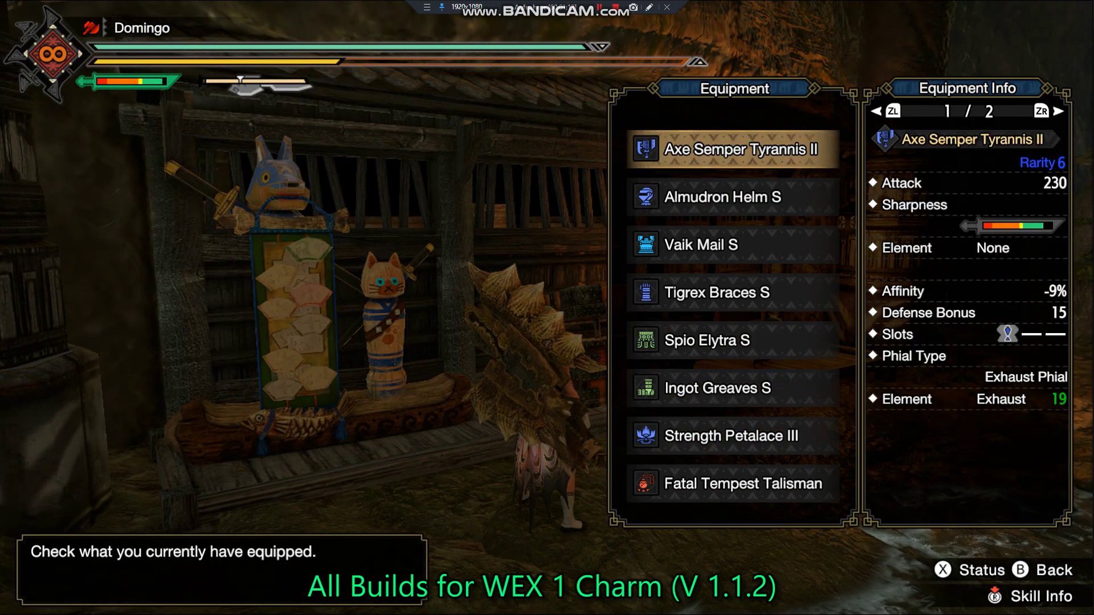
key(Escape)
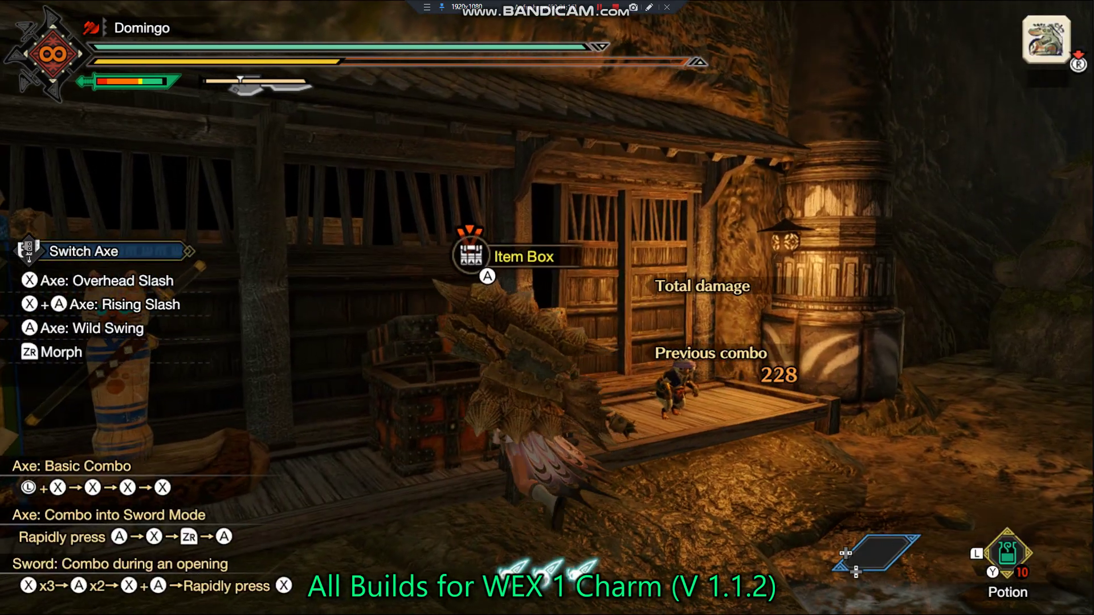
Open the equipment loadout list from the Item Box's equipment management.
key(Return)
key(Up)
key(Return)
key(Escape)
key(Up)
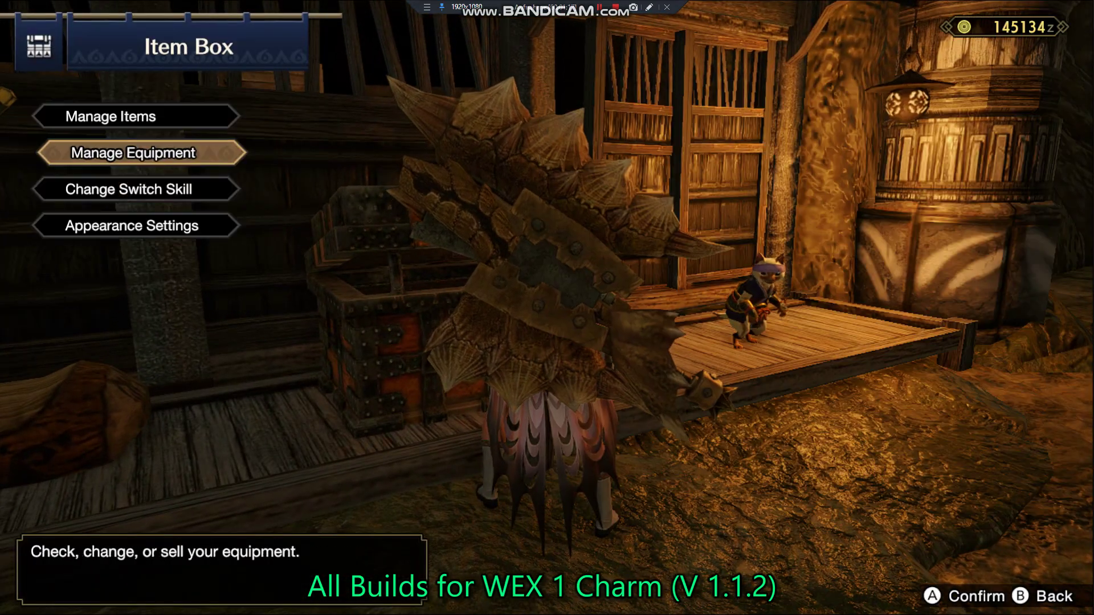
key(Return)
key(Up)
key(Up)
key(Down)
key(Return)
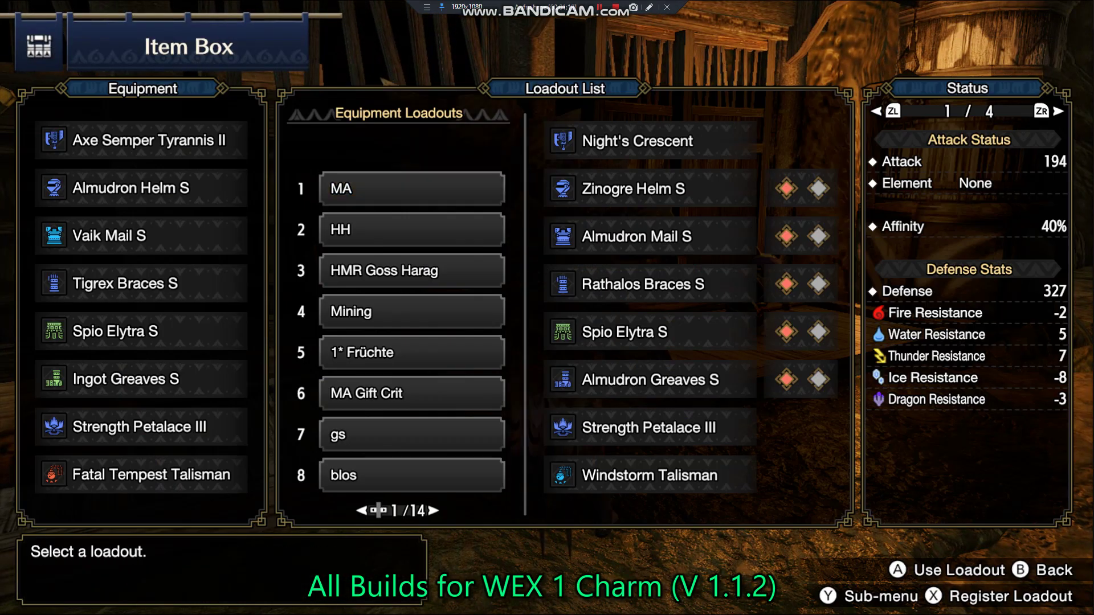
Equip the MA Gift Crit loadout with the Night's Crescent switch axe and leave the Item Box.
key(Up)
key(Up)
key(Up)
key(Return)
key(Return)
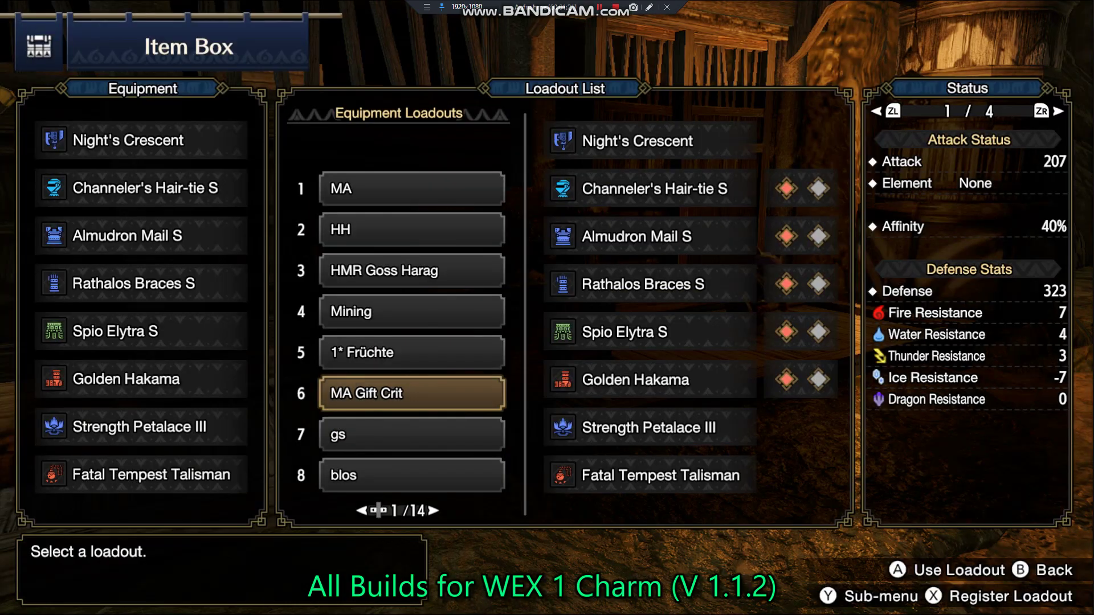
key(Escape)
key(Escape)
key(Escape)
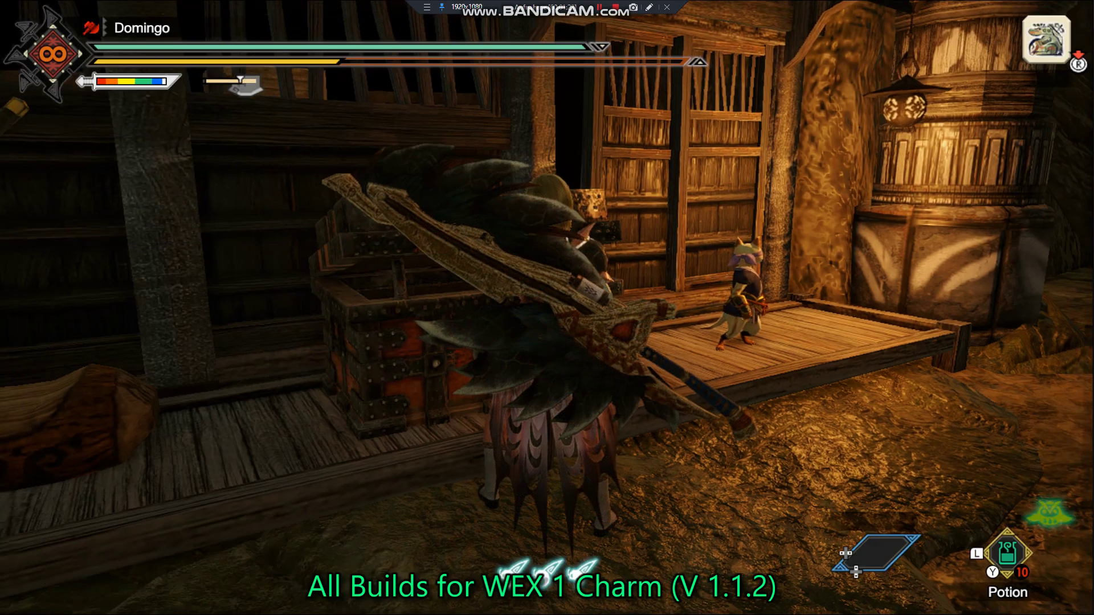
Check the equipment info of the equipped Night's Crescent switch axe.
key(Escape)
key(Down)
key(Return)
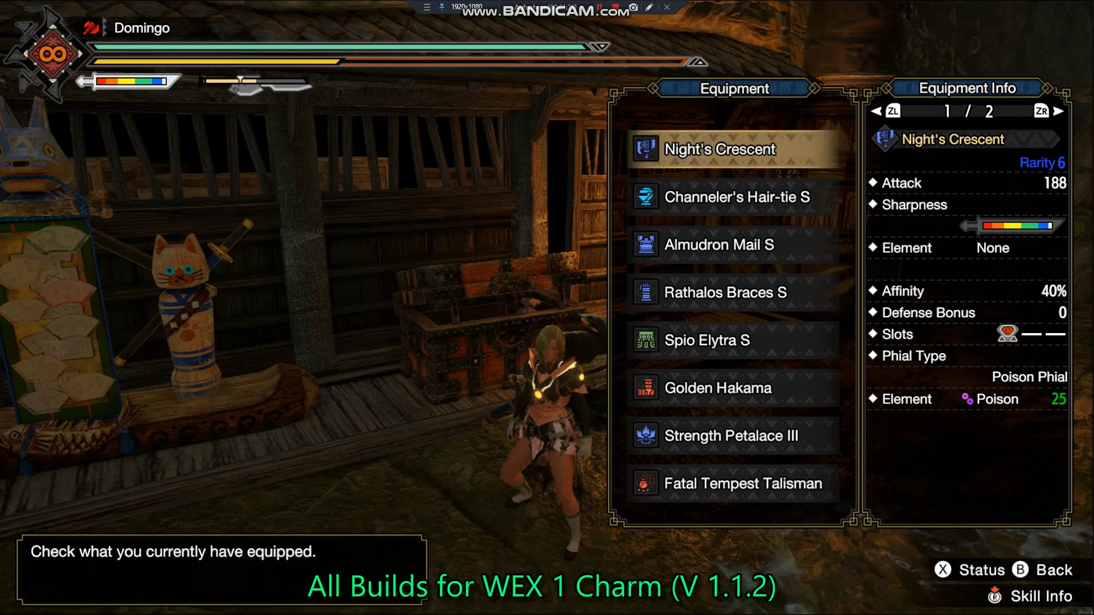
Return to the damage calculation spreadsheet and review the best total, raw and elemental damage comparison against both weapons' stats.
key(super+d)
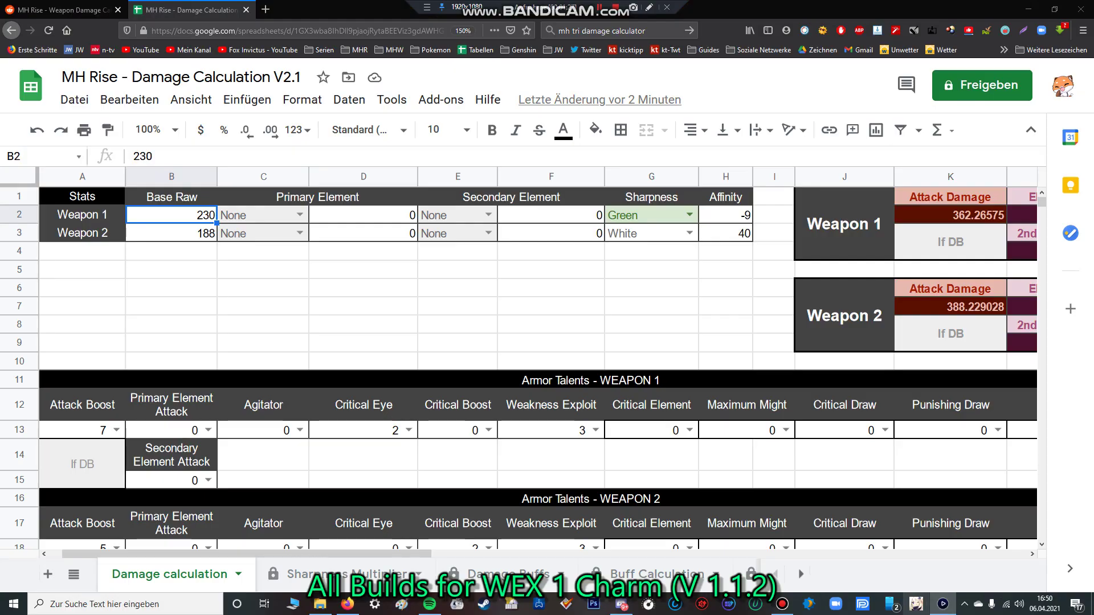
click(348, 604)
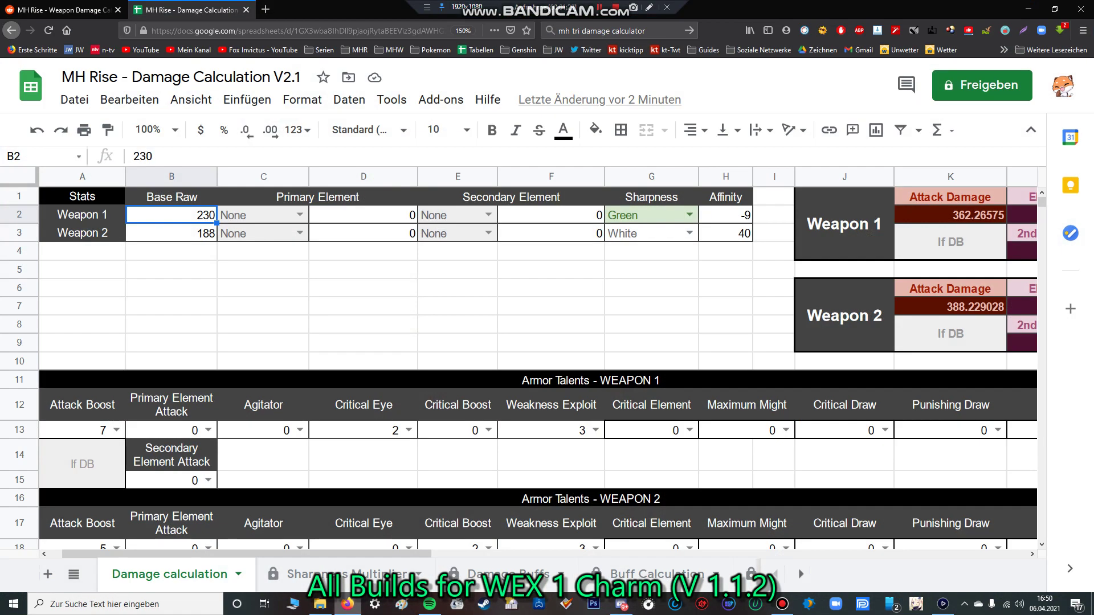
drag(341, 554, 441, 554)
scroll(539, 353, right, 6)
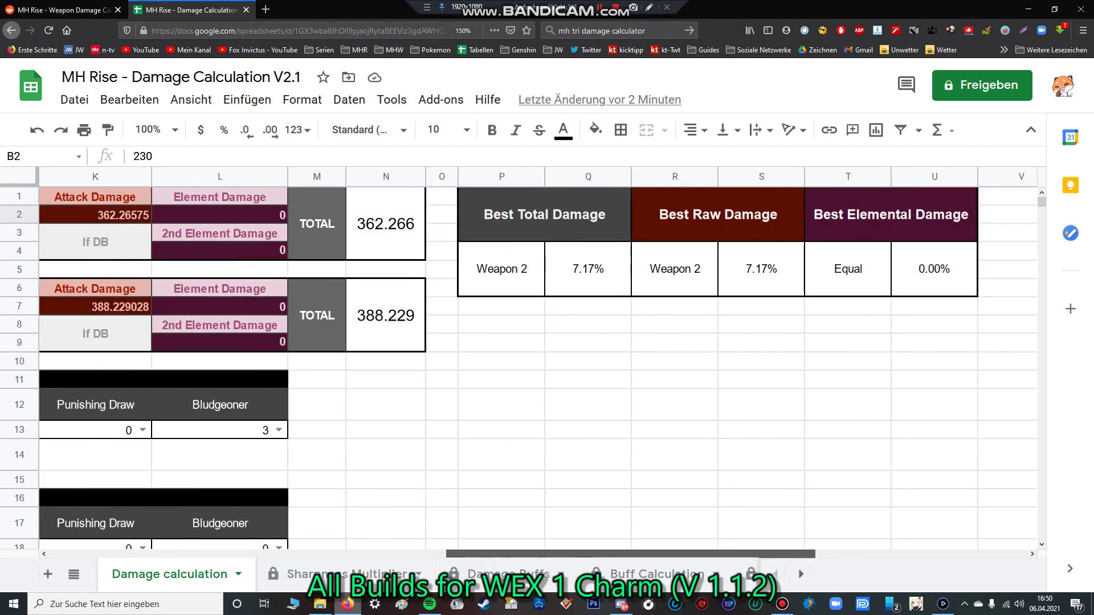
scroll(538, 354, left, 7)
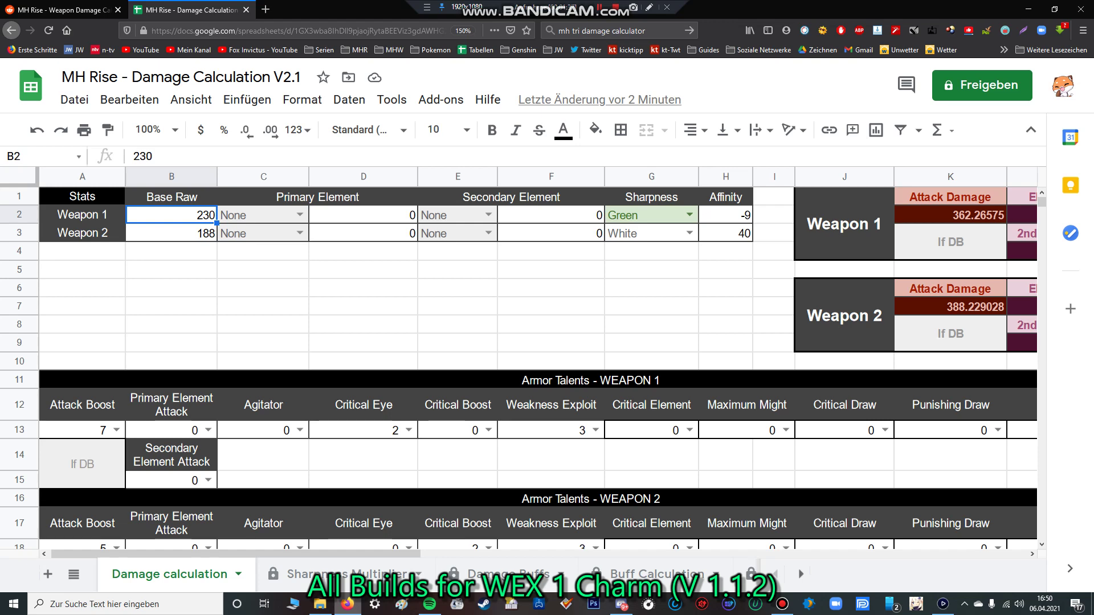
scroll(538, 353, right, 4)
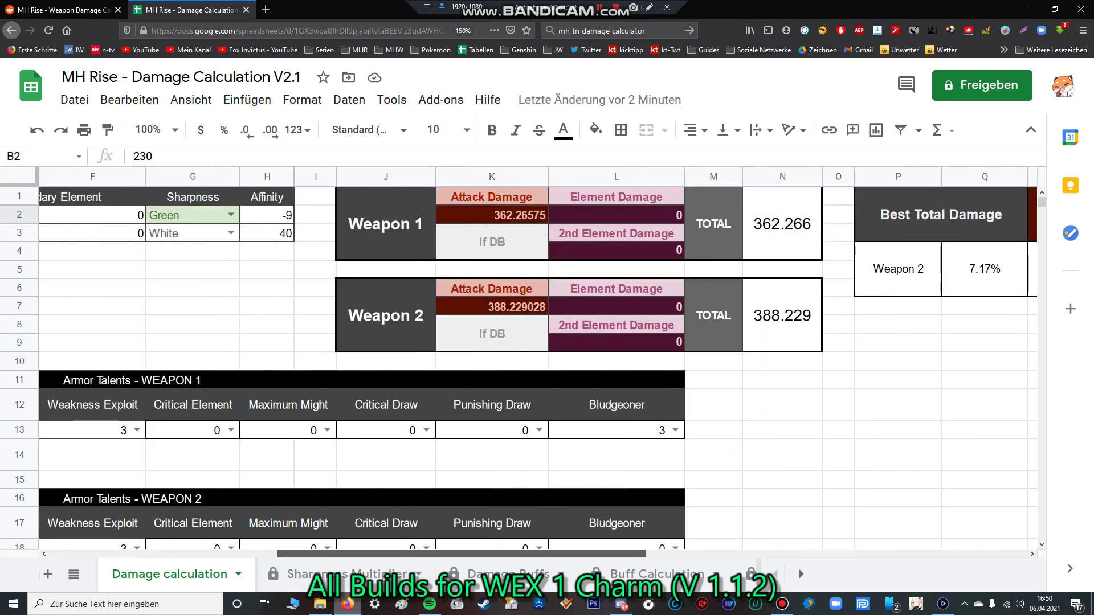
scroll(538, 353, right, 1)
scroll(538, 362, left, 3)
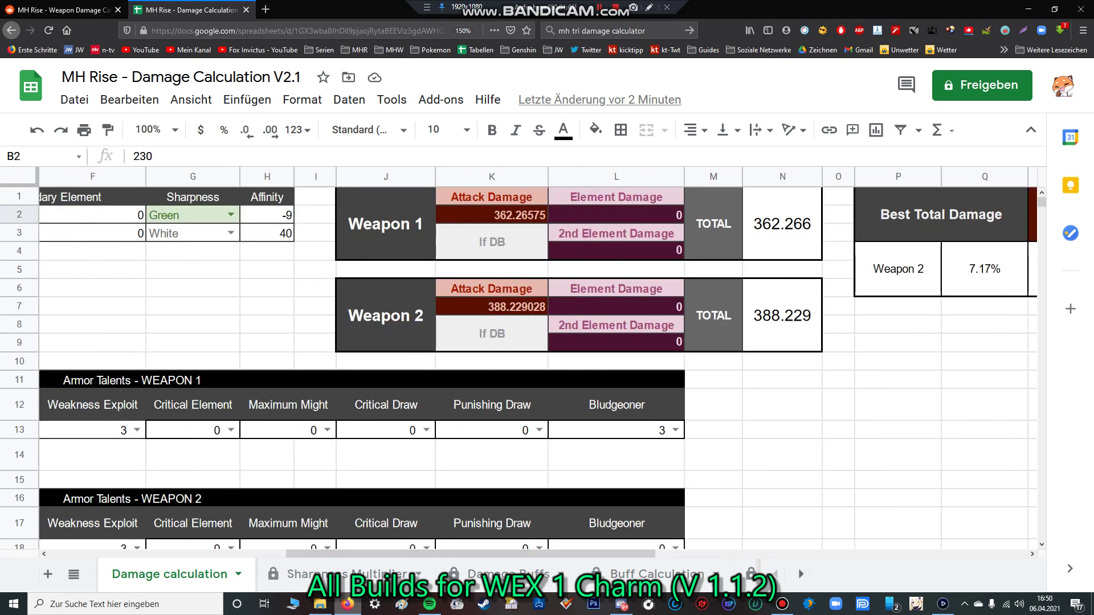
Try Weapon 2's sharpness at Blue to compare the damage, and set it back to White.
click(231, 233)
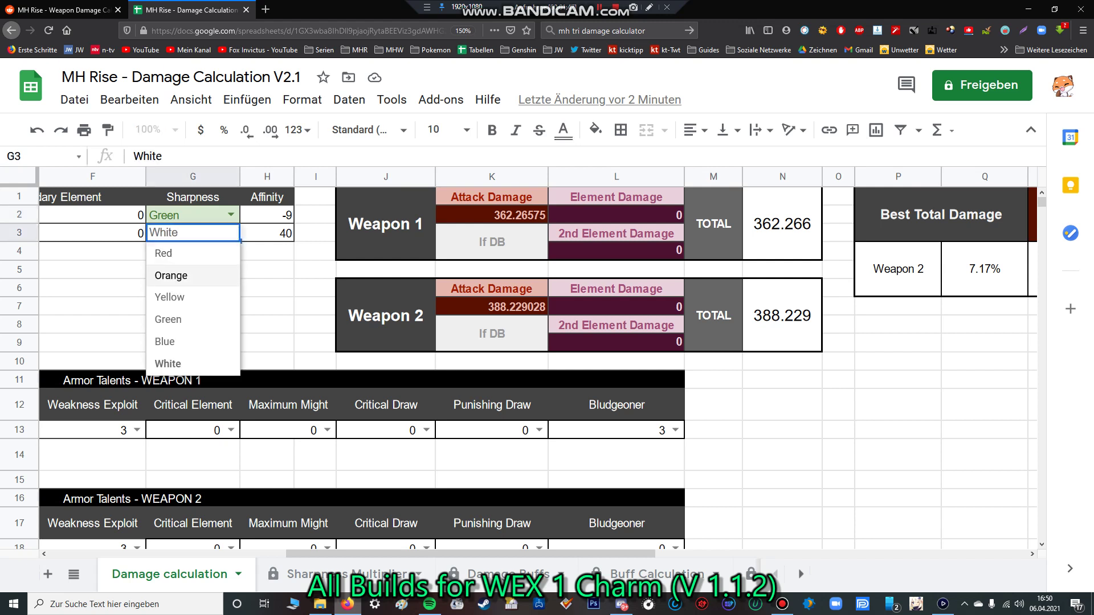
key(Return)
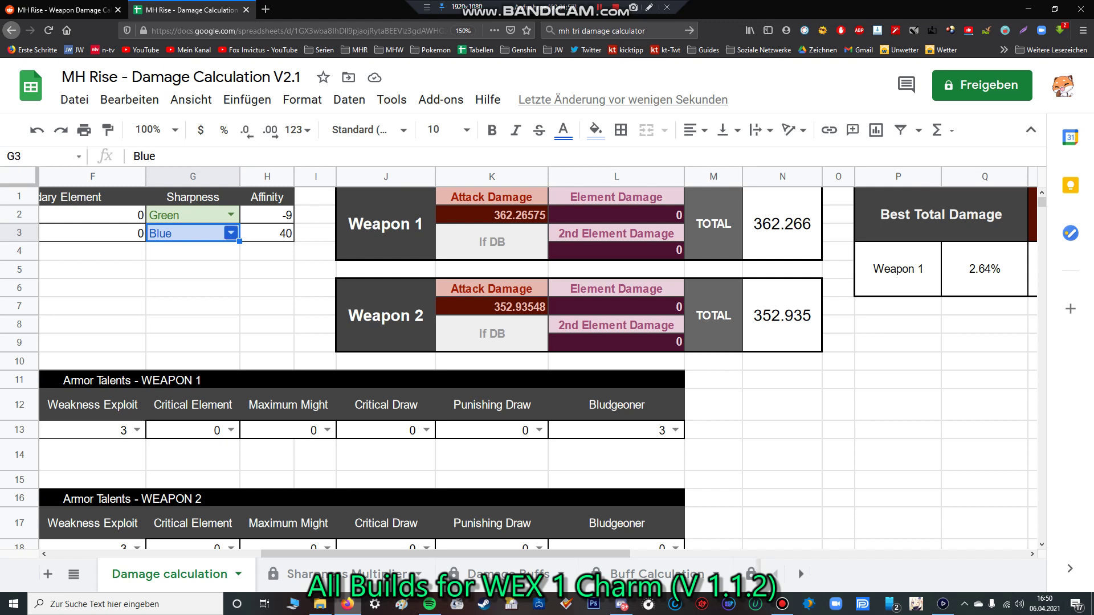
click(231, 233)
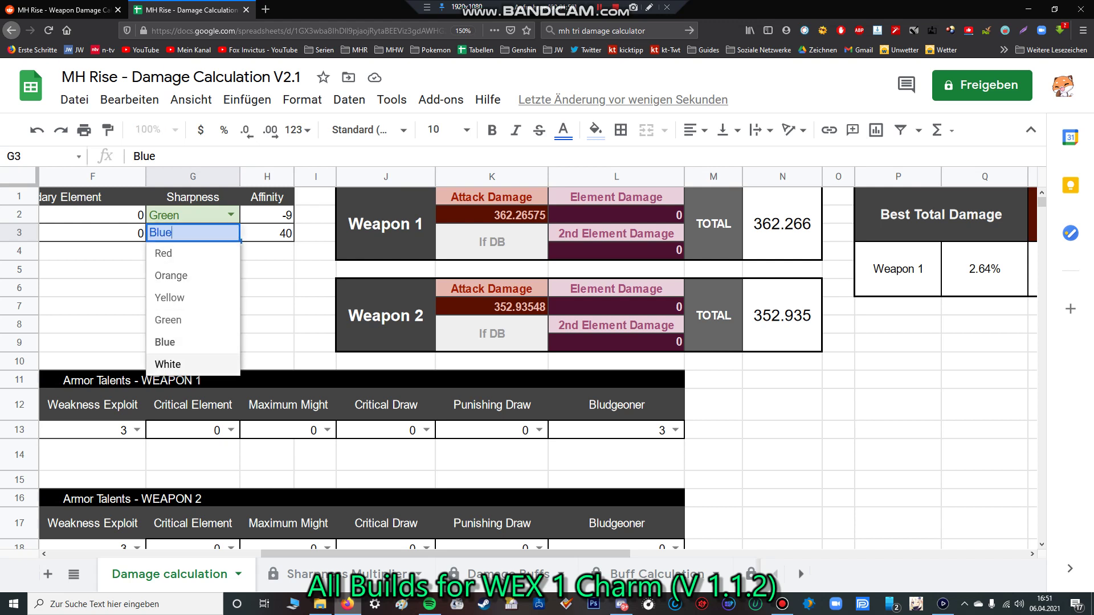
key(Return)
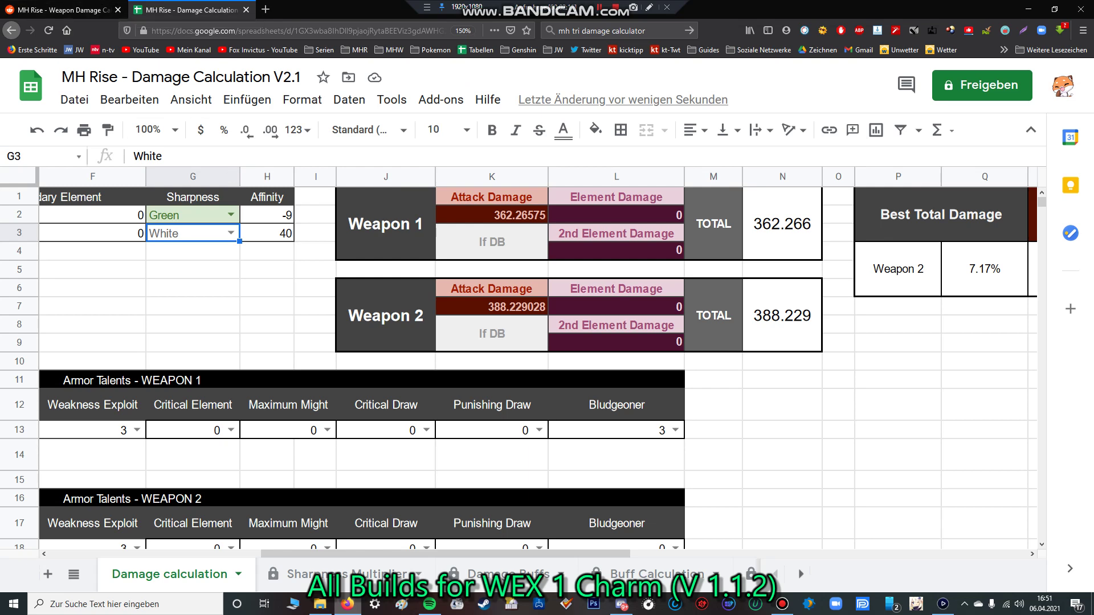
Review both weapons' stats and armor talents again, along with the total, raw and elemental damage comparison.
drag(371, 554, 154, 554)
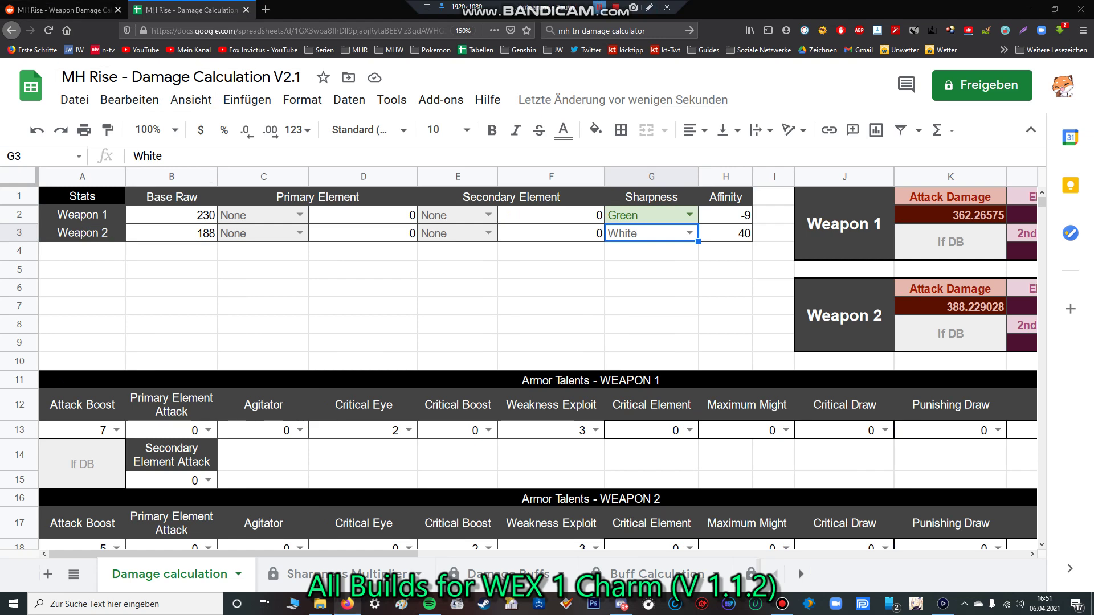
drag(234, 554, 414, 554)
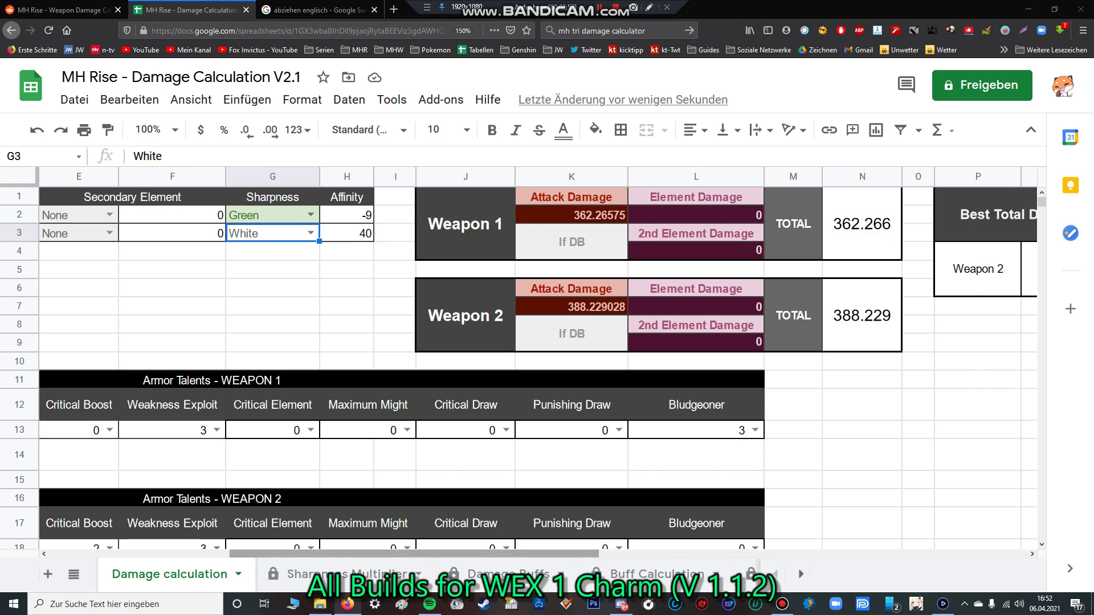
scroll(310, 215, left, 5)
scroll(310, 215, right, 3)
scroll(536, 354, right, 2)
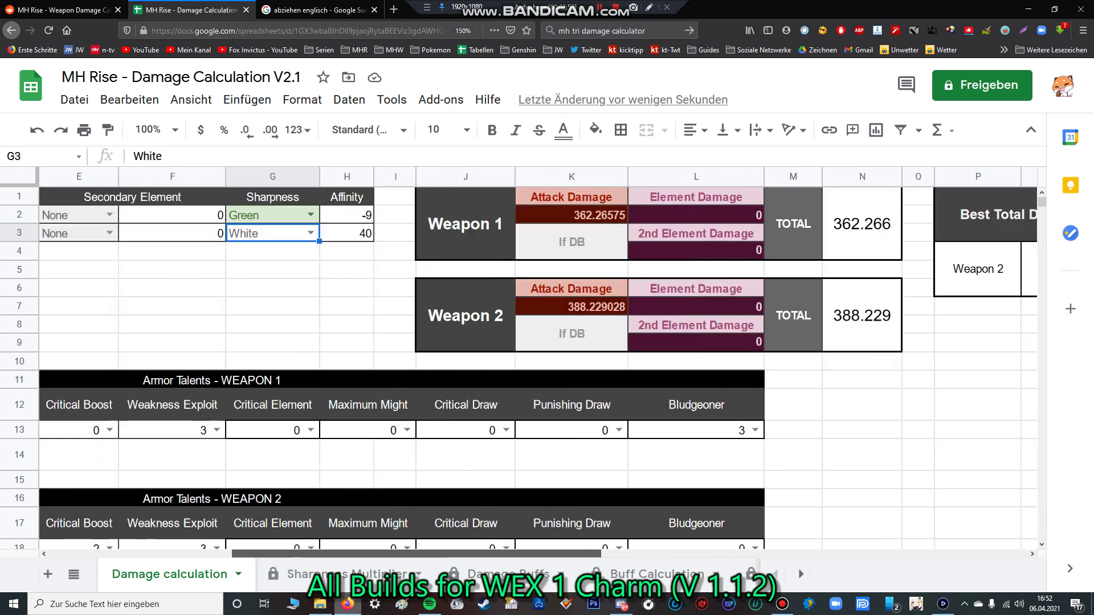
scroll(535, 354, right, 2)
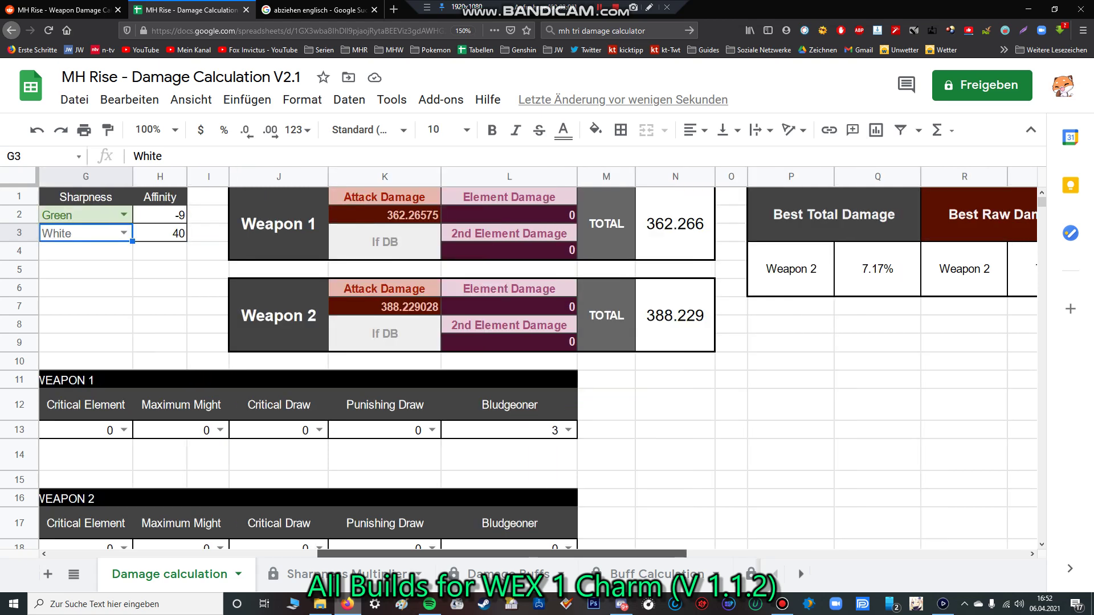
scroll(536, 354, right, 4)
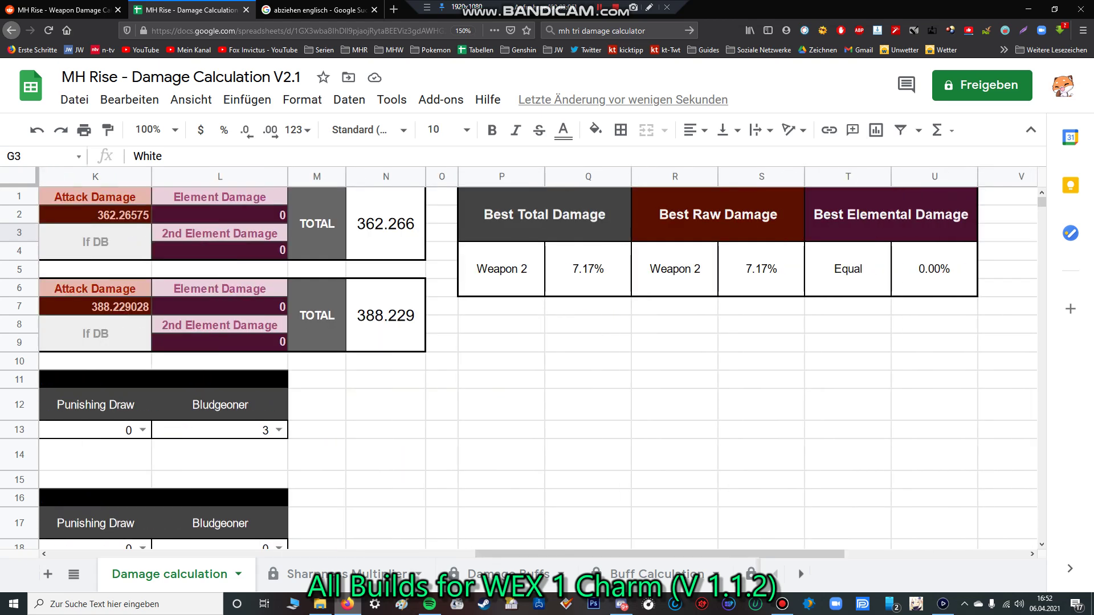